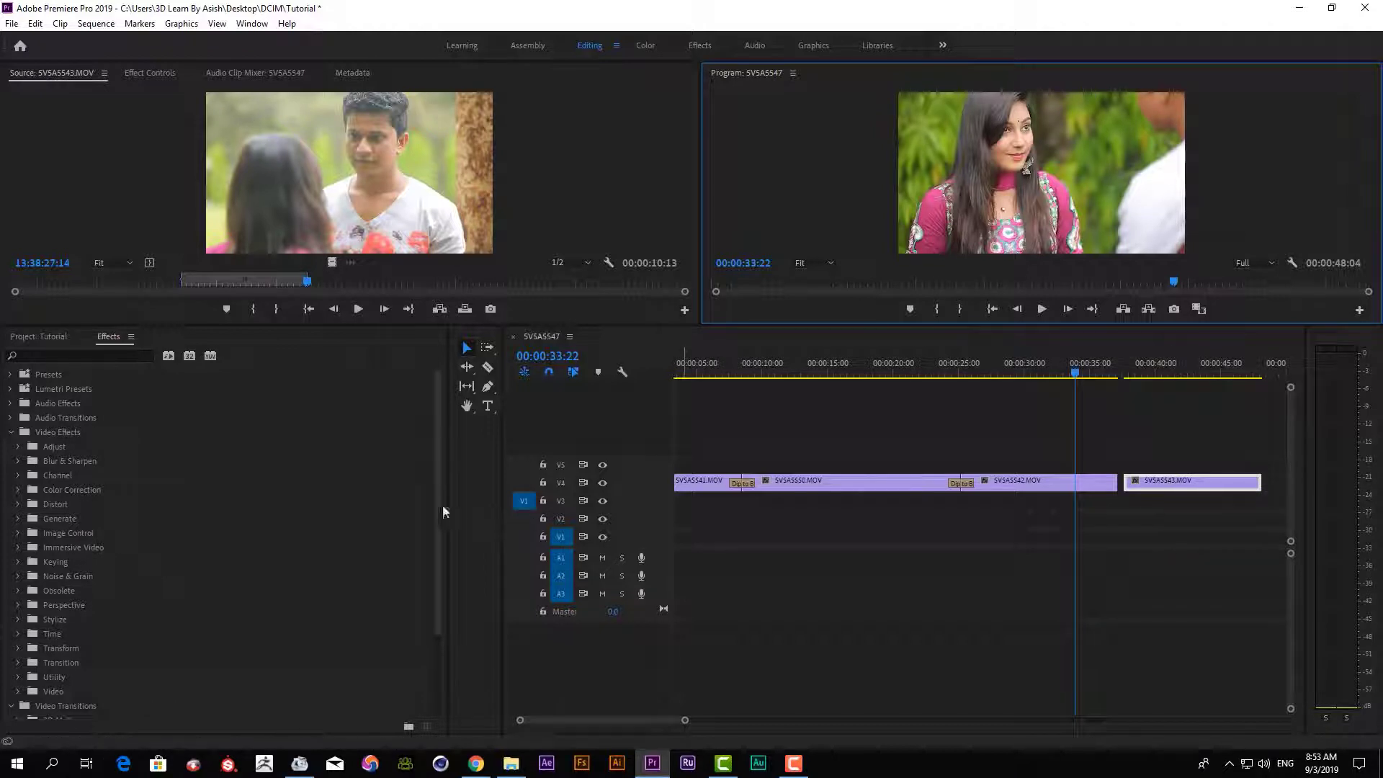
Step: Show the Tutorial project's 12 media items with larger thumbnails in List View
key(shift+1)
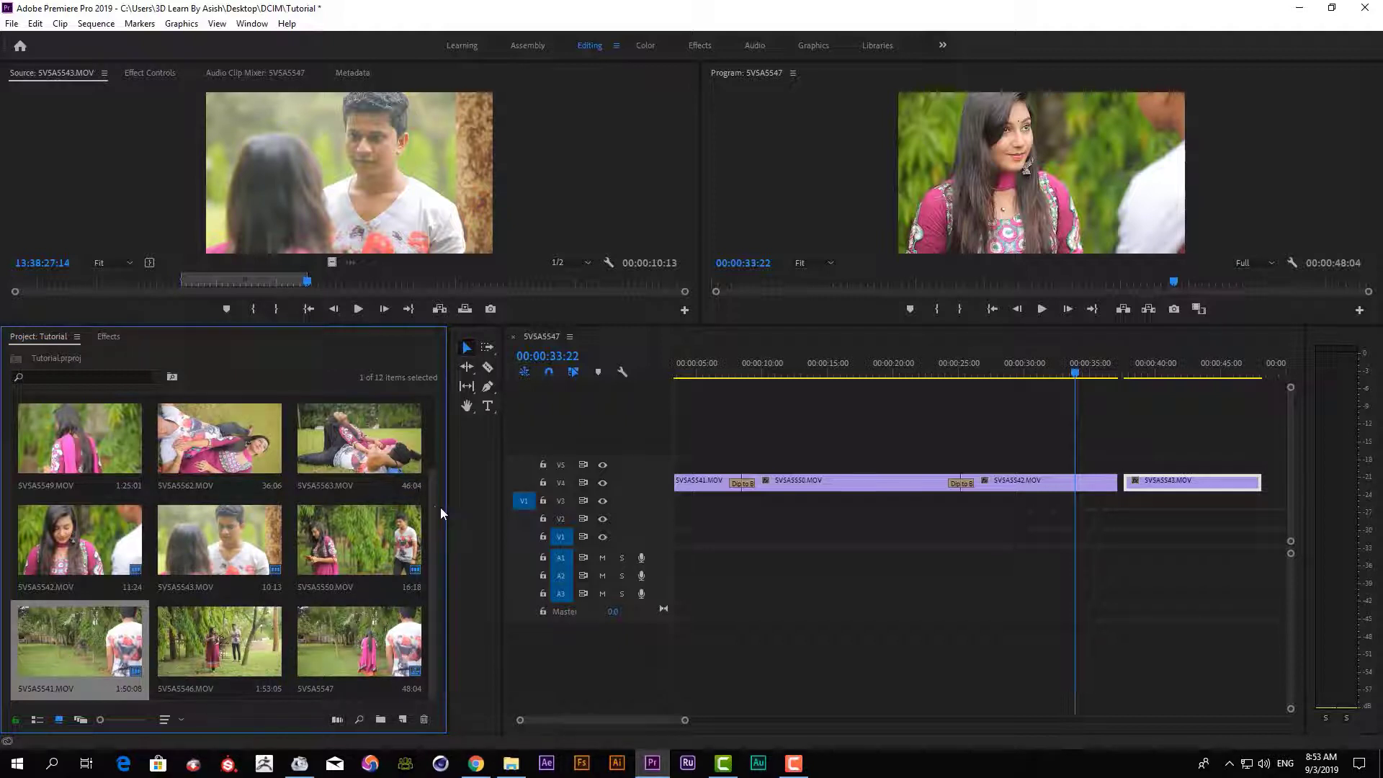
scroll(430, 502, up, 2)
scroll(426, 414, down, 2)
right_click(158, 703)
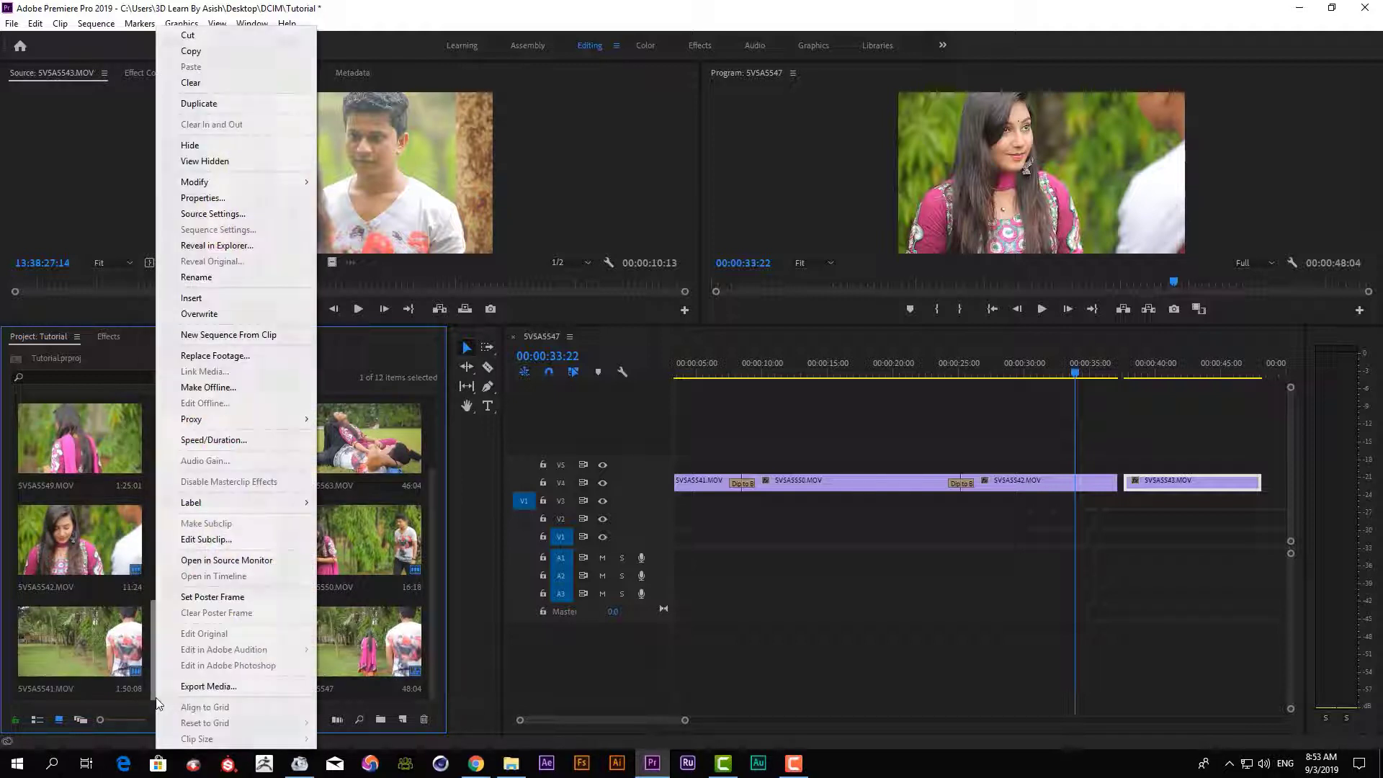
key(Escape)
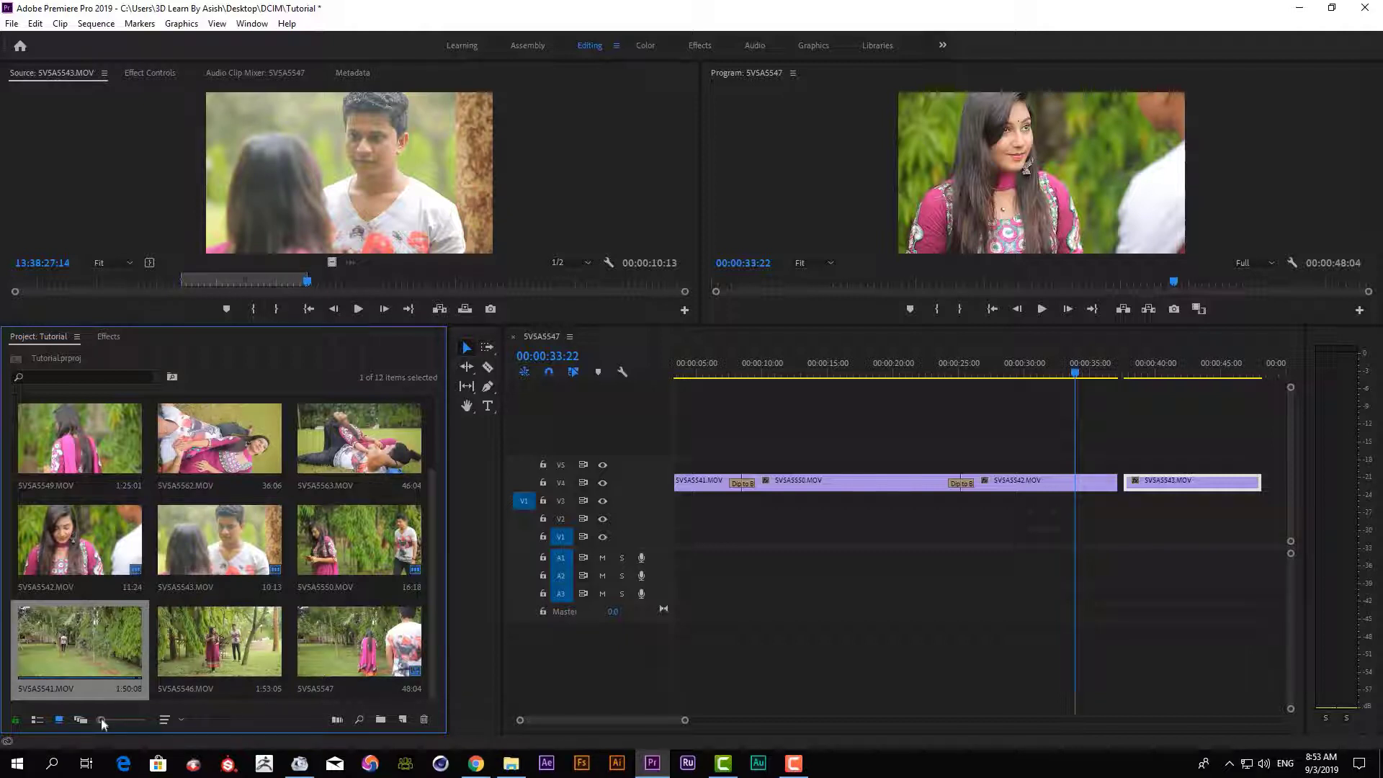
drag(101, 719, 118, 719)
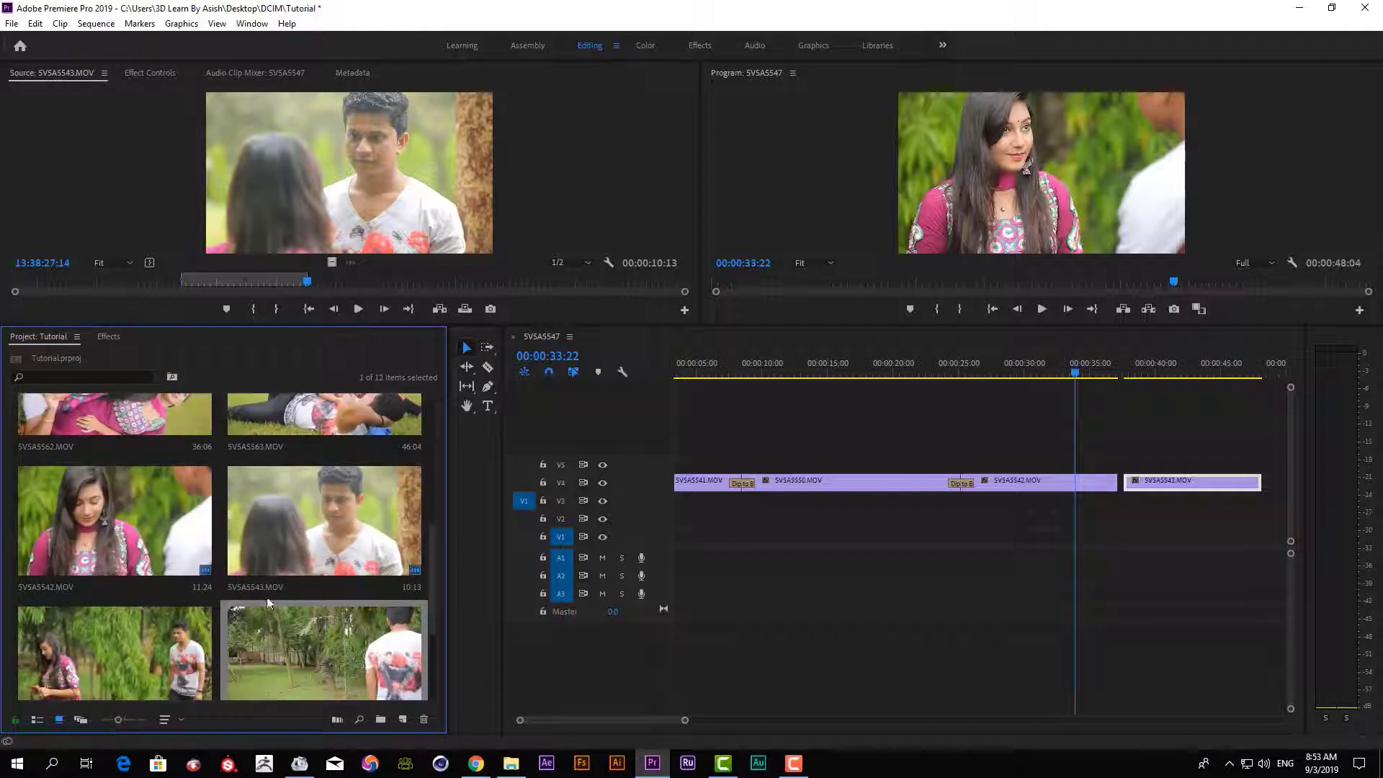
scroll(267, 602, down, 4)
click(36, 720)
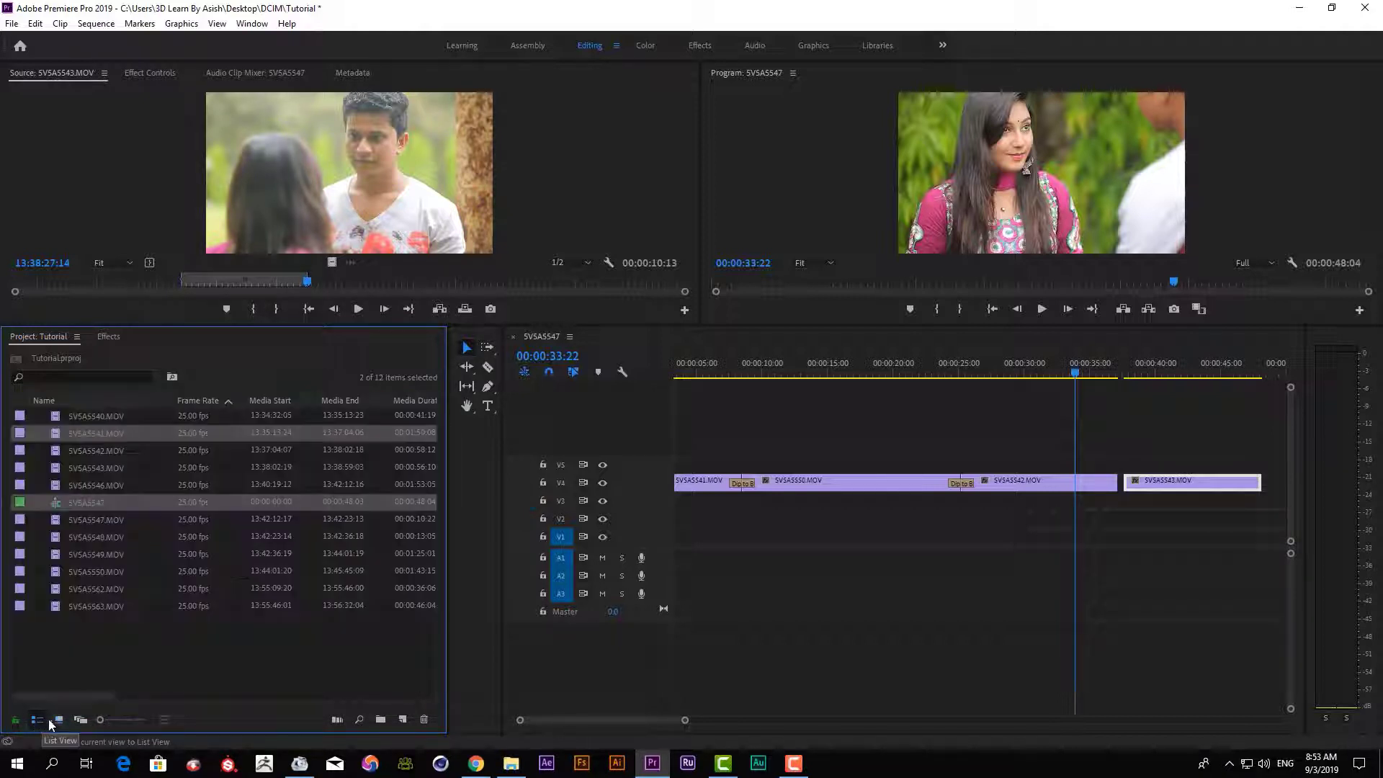
Step: Import Love Smooth.mp3 from D:\Youtube Music Lybriy into the project
right_click(78, 648)
click(162, 494)
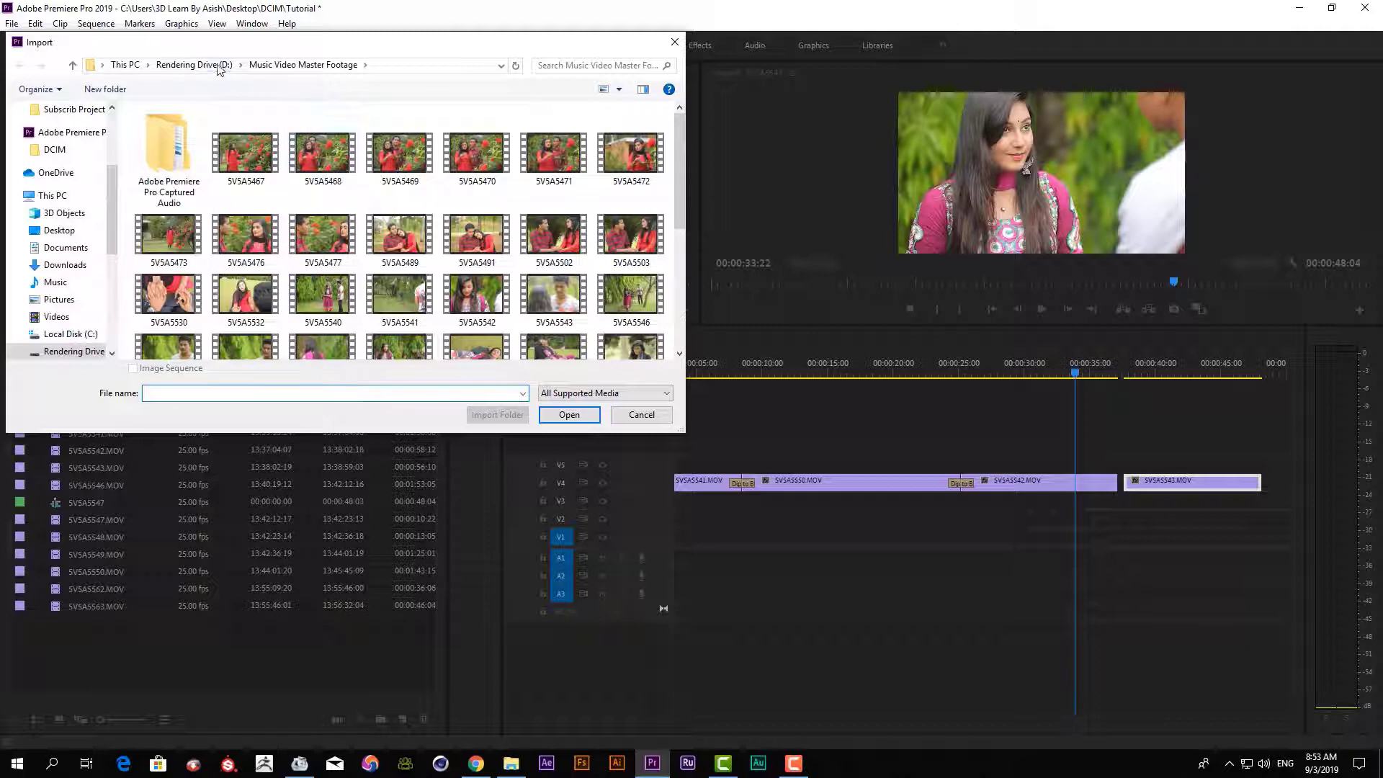
click(195, 65)
click(204, 180)
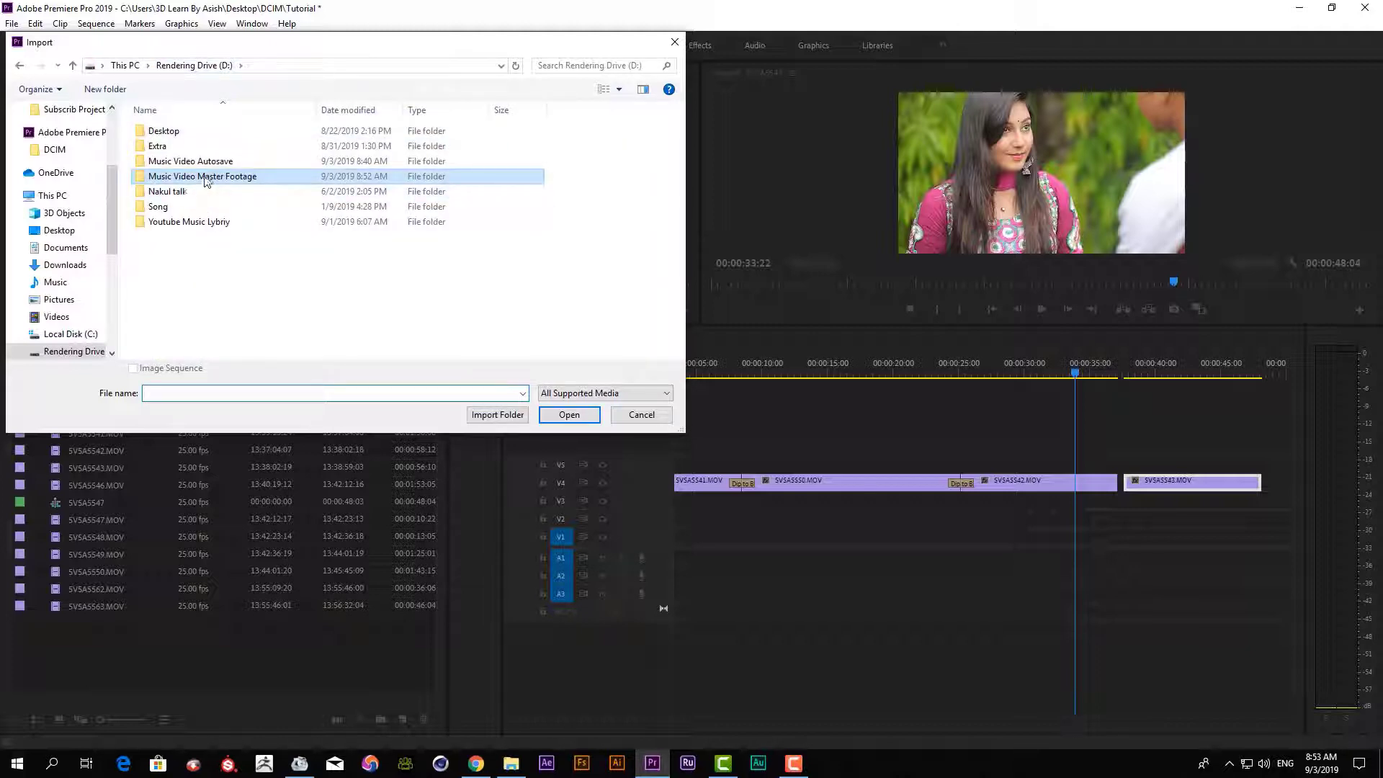
double_click(205, 180)
scroll(287, 191, down, 3)
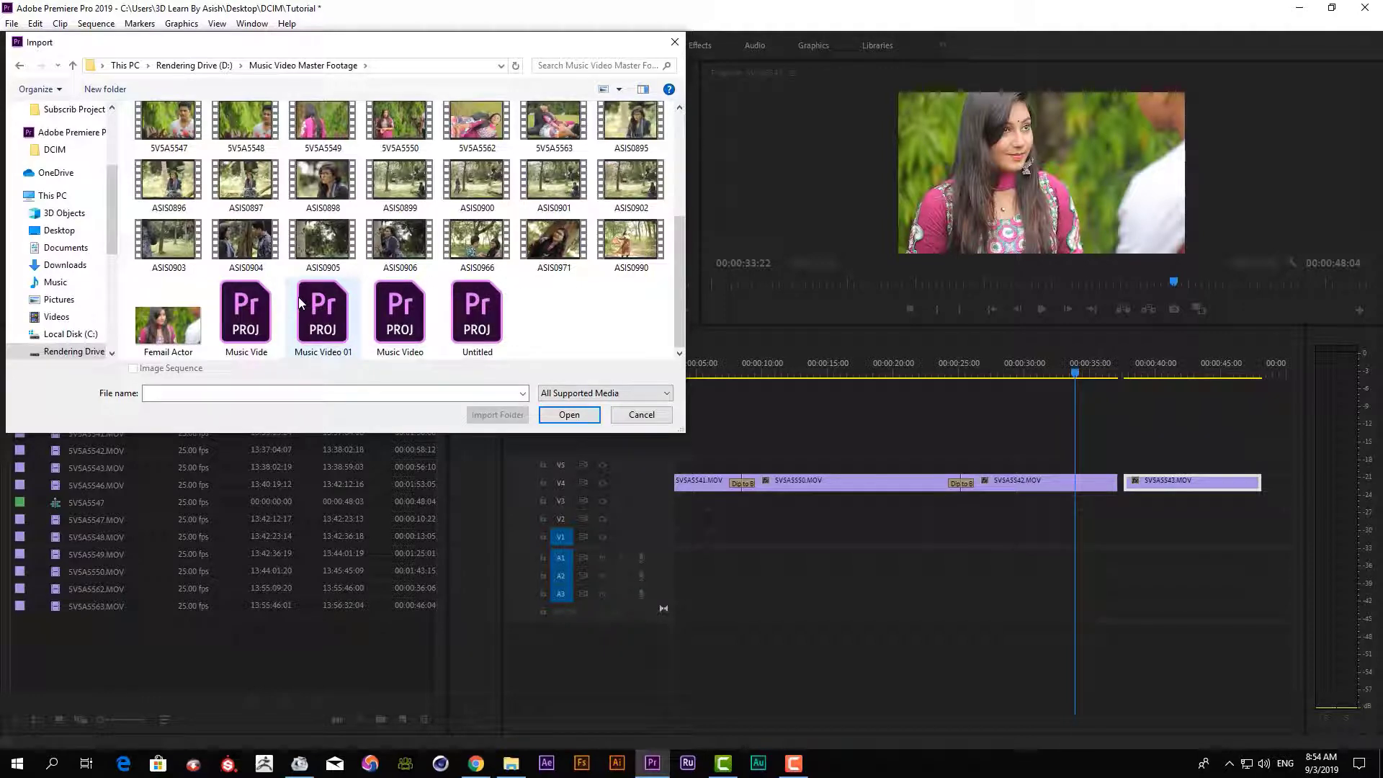
click(72, 65)
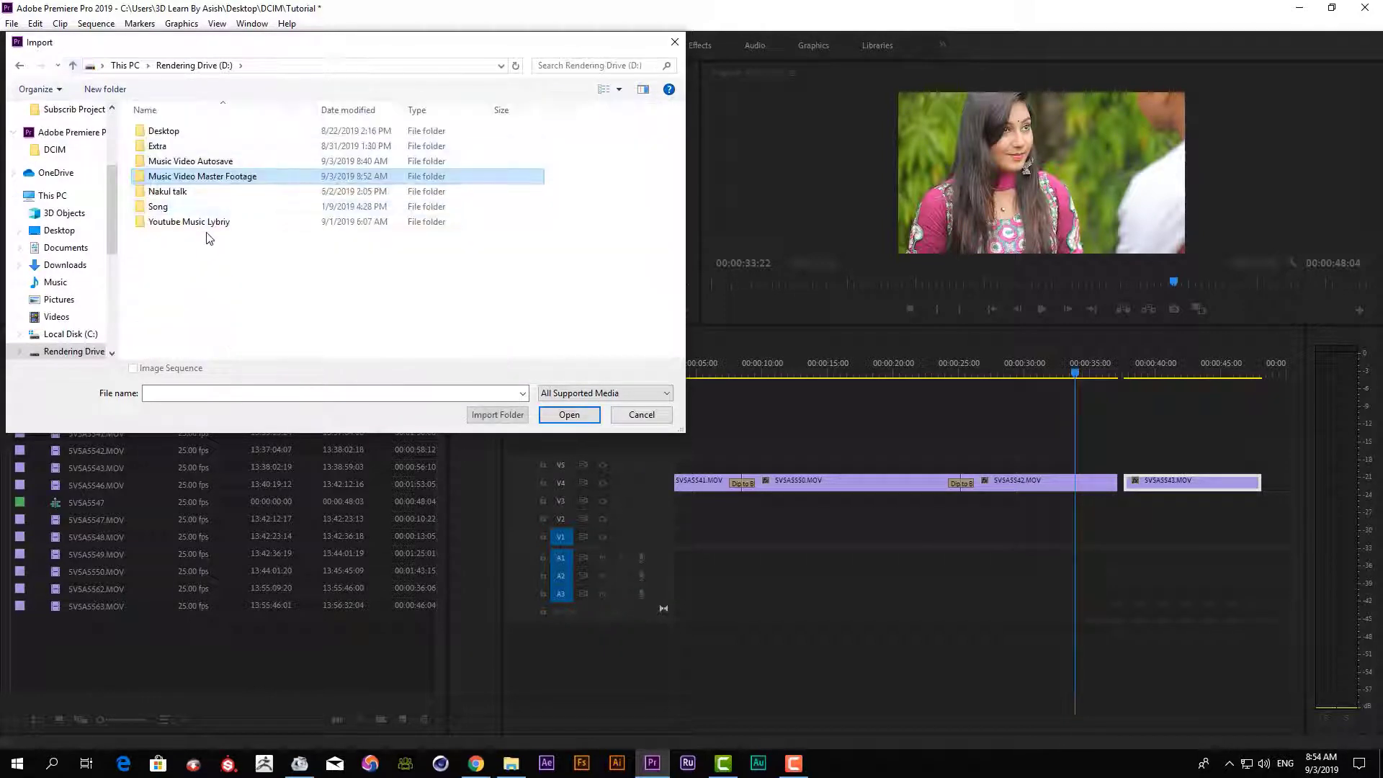
double_click(207, 223)
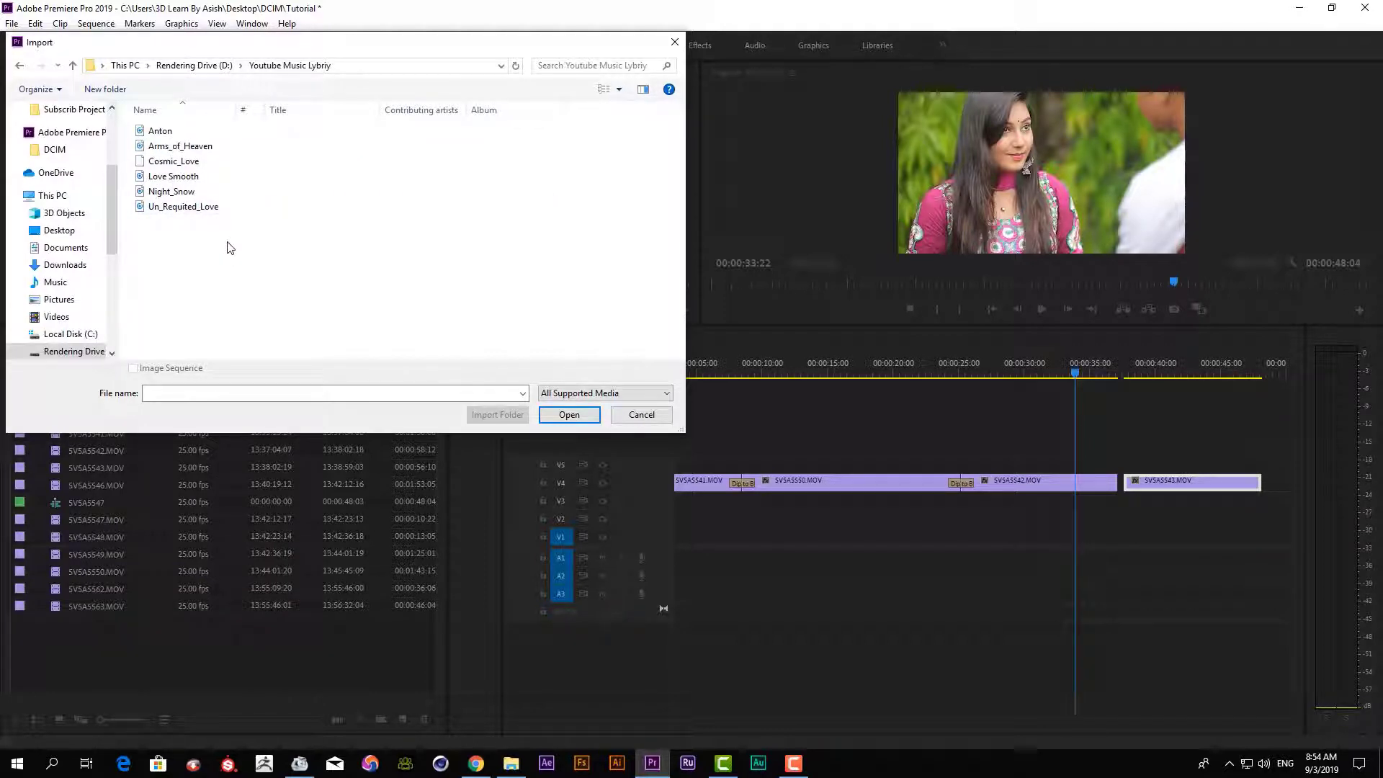
click(173, 177)
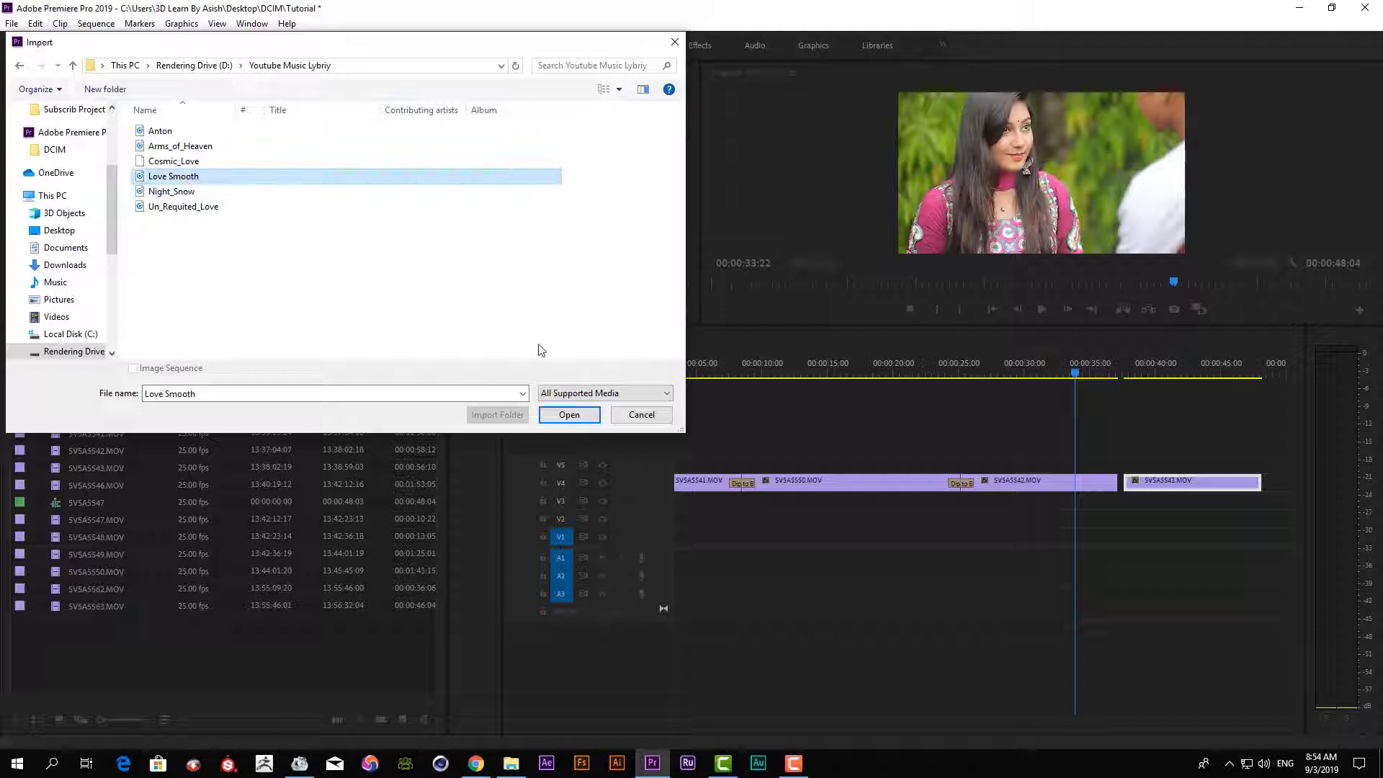
click(584, 415)
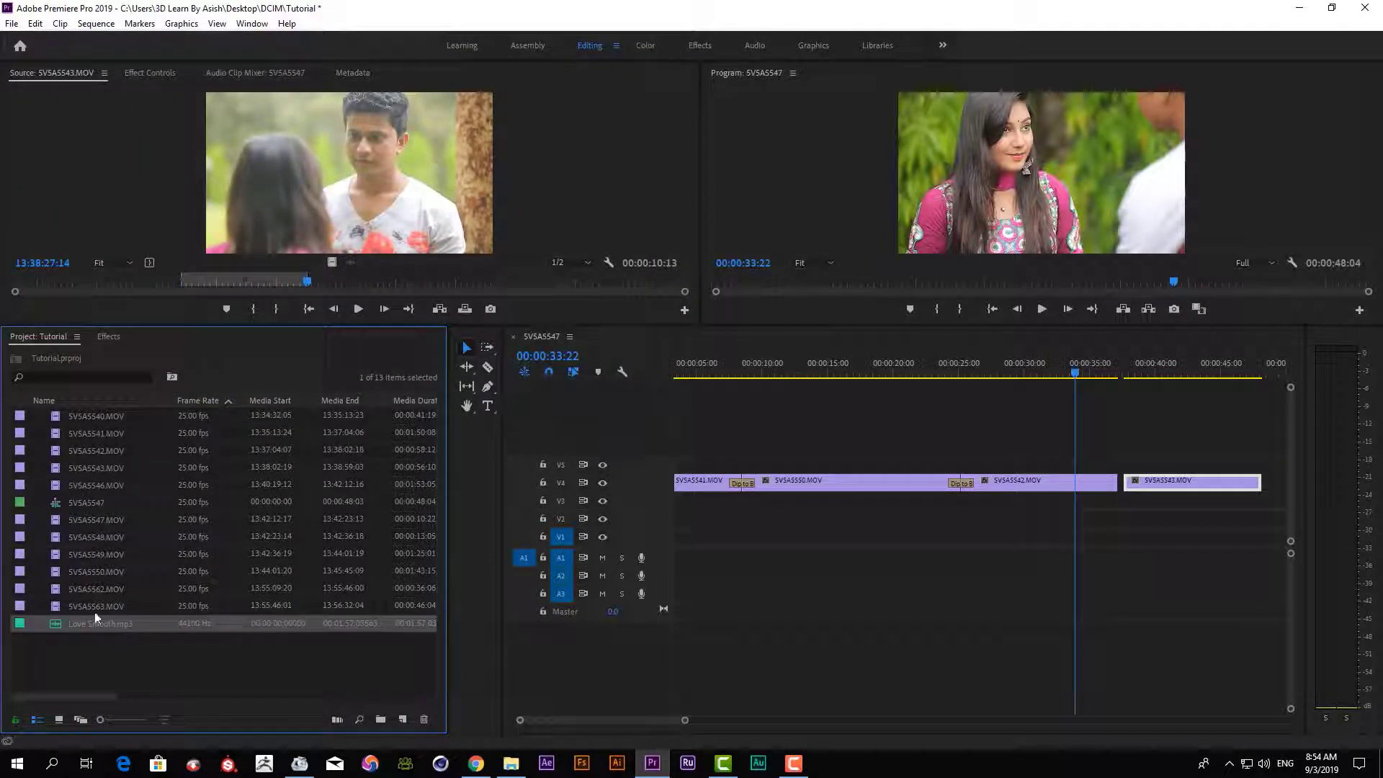
Step: Load Love Smooth.mp3 in the Source Monitor and audition it around 43 seconds
double_click(91, 624)
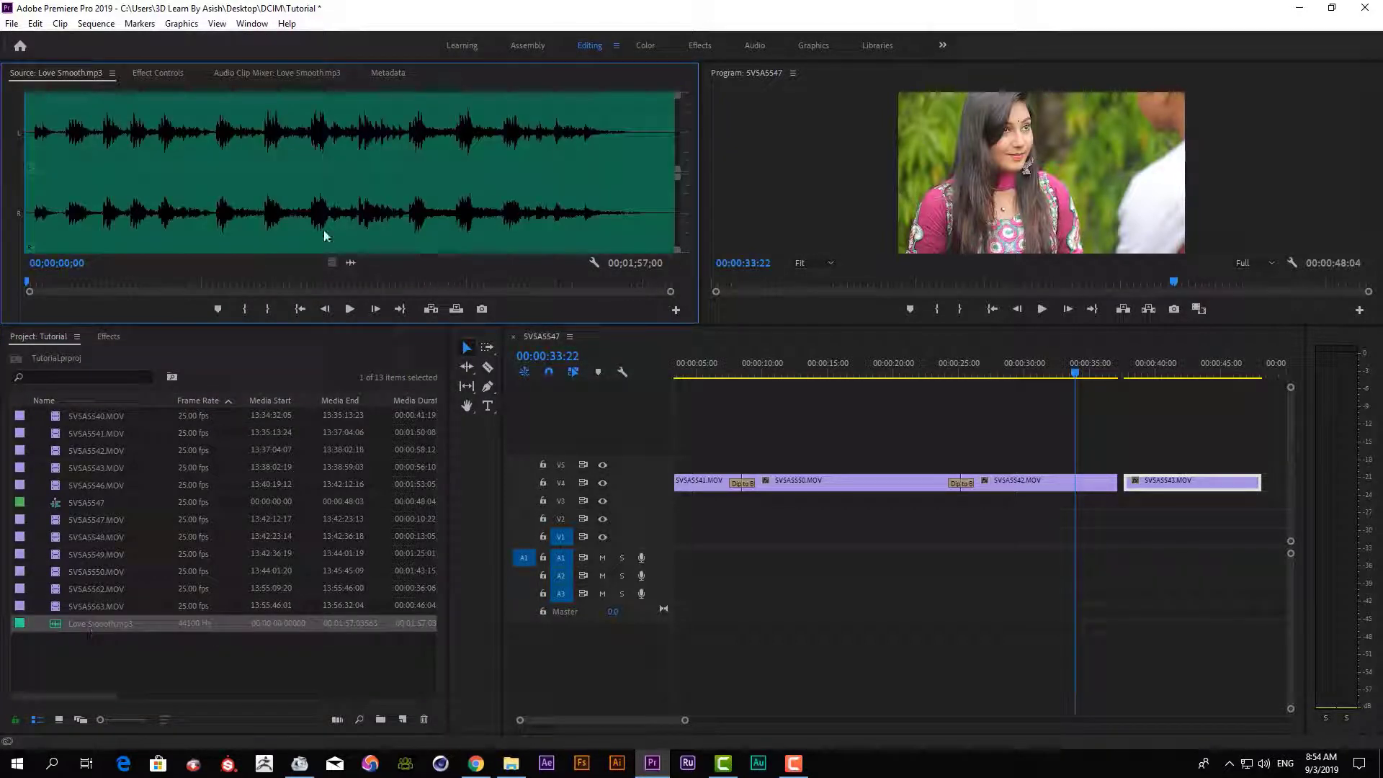
click(75, 169)
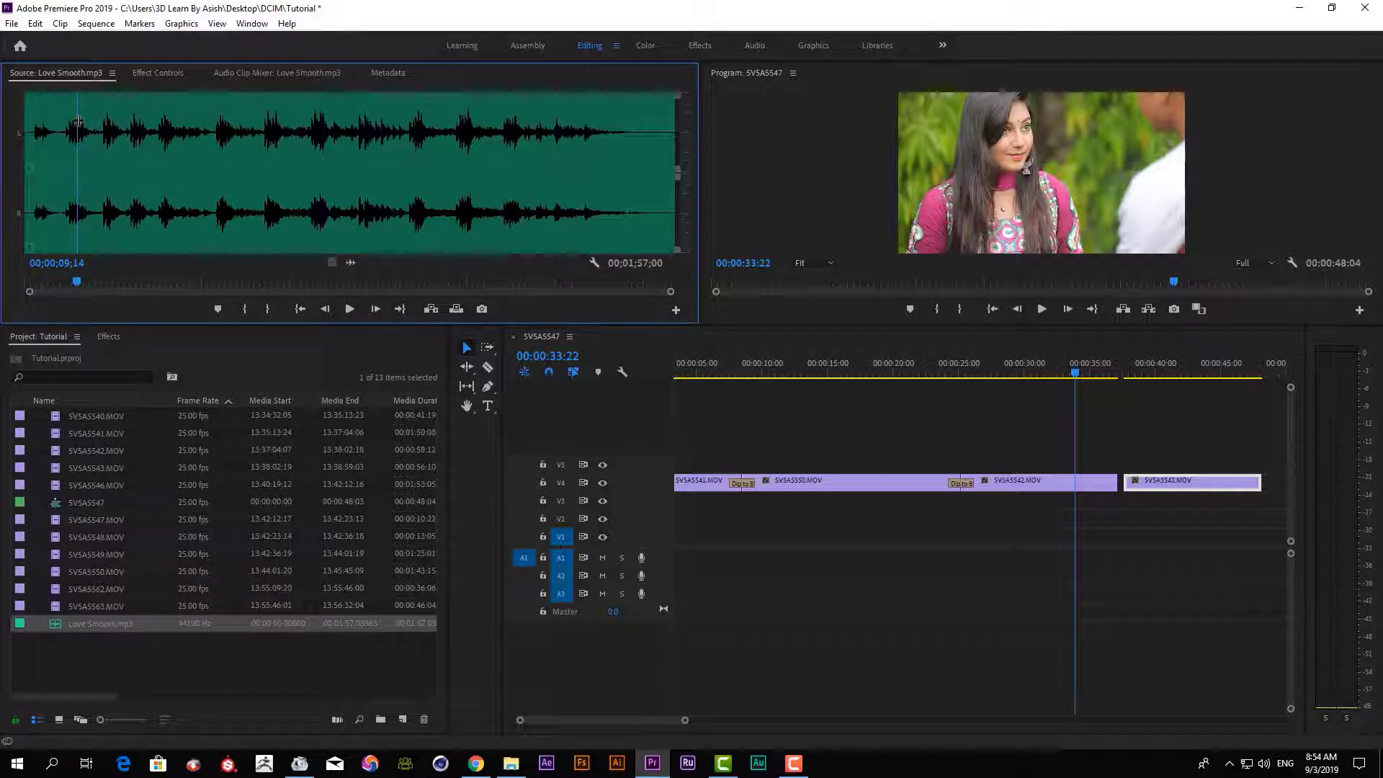
drag(105, 161, 235, 132)
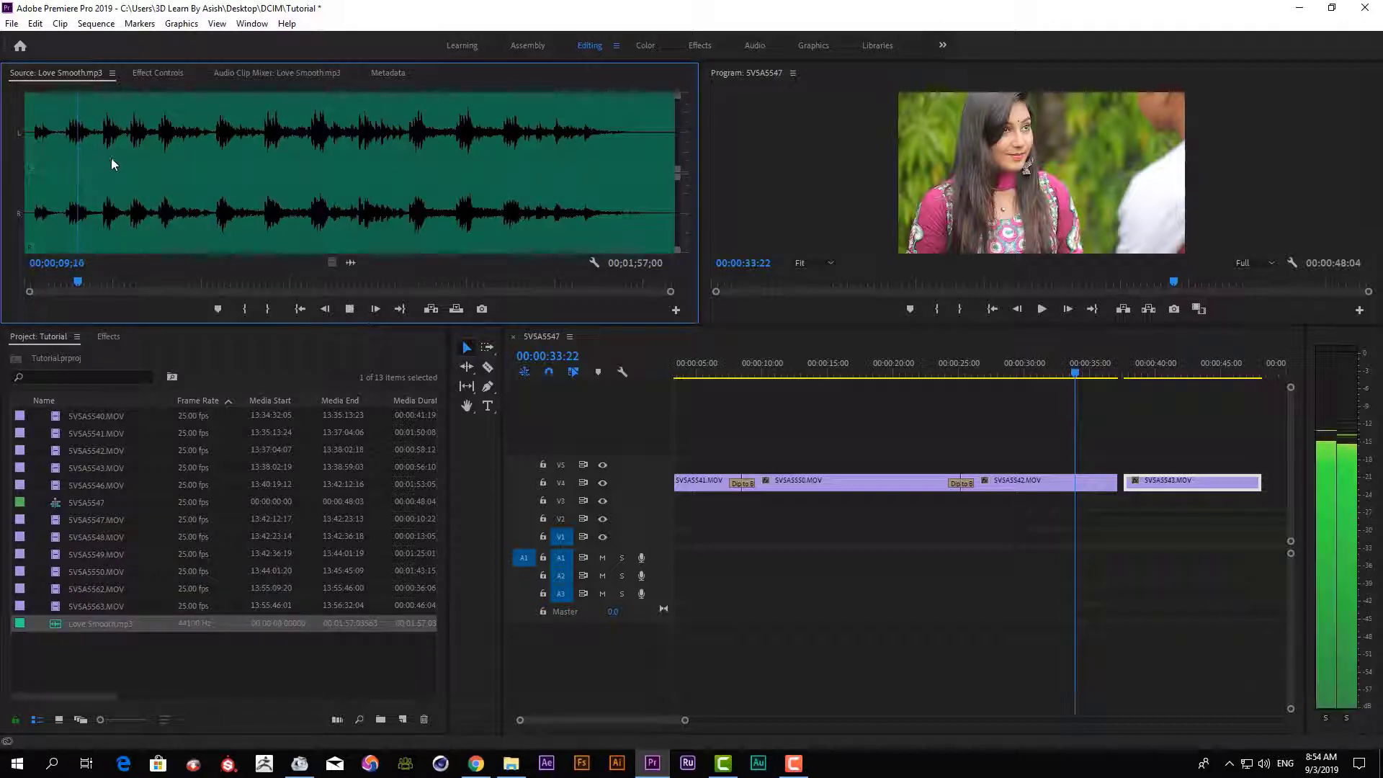
click(261, 130)
key(space)
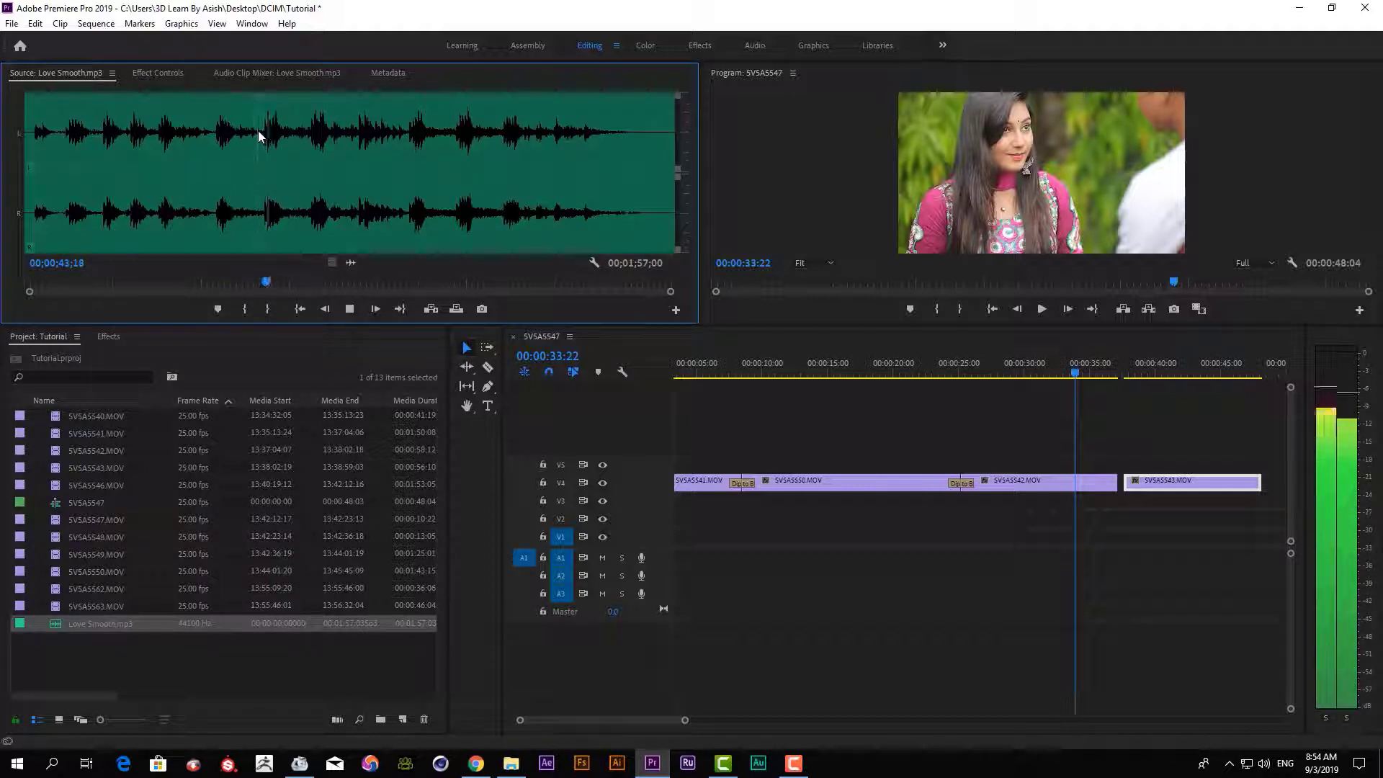
click(257, 133)
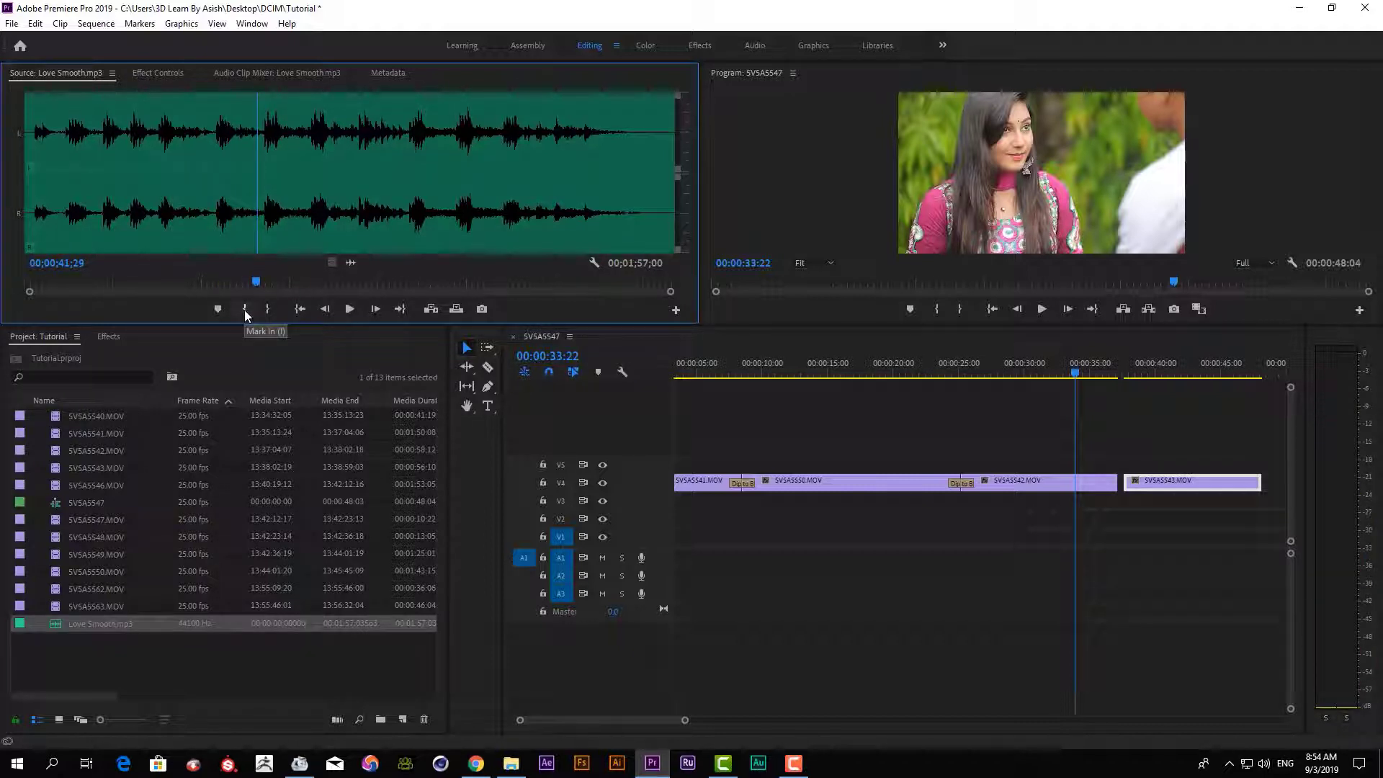
Step: Mark In at 41;29 and Out near 1:44, then insert onto A1
click(244, 310)
click(486, 156)
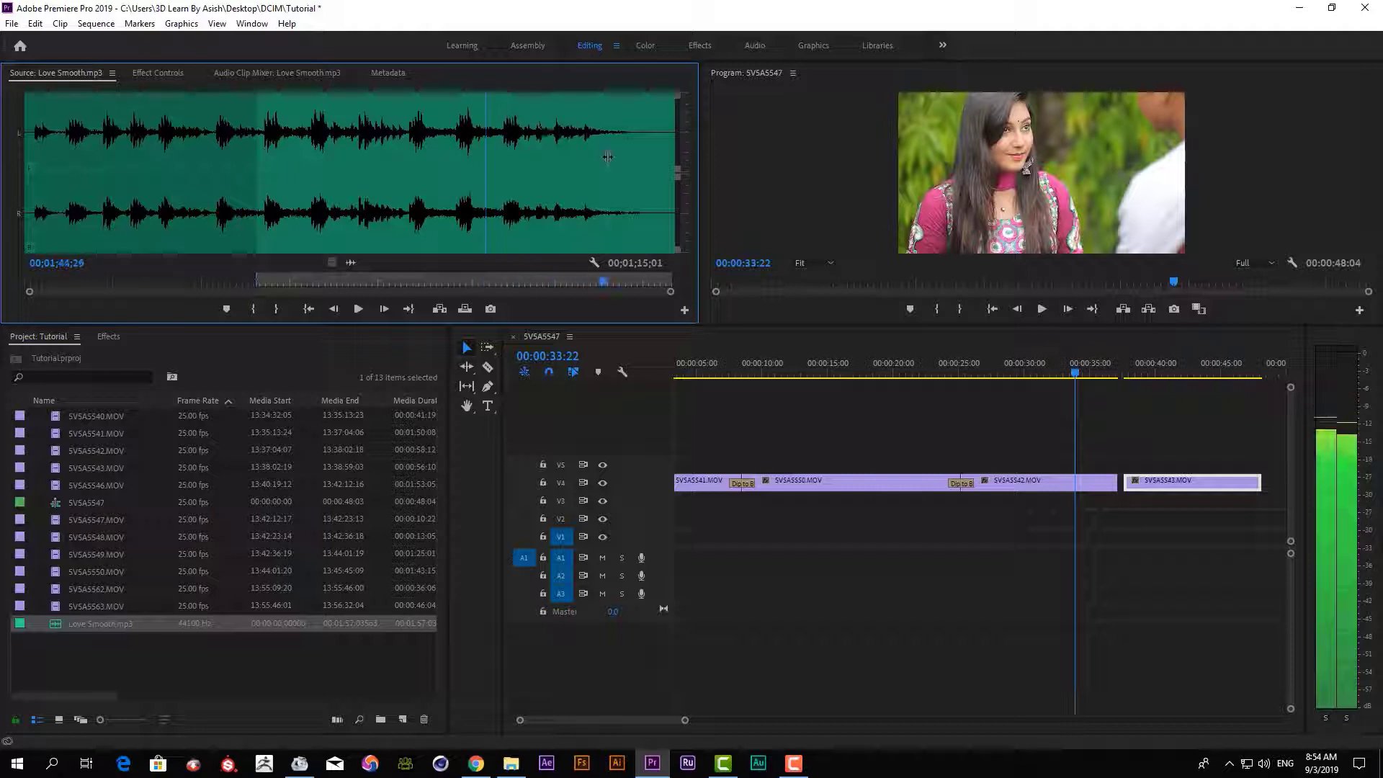
click(607, 156)
click(278, 309)
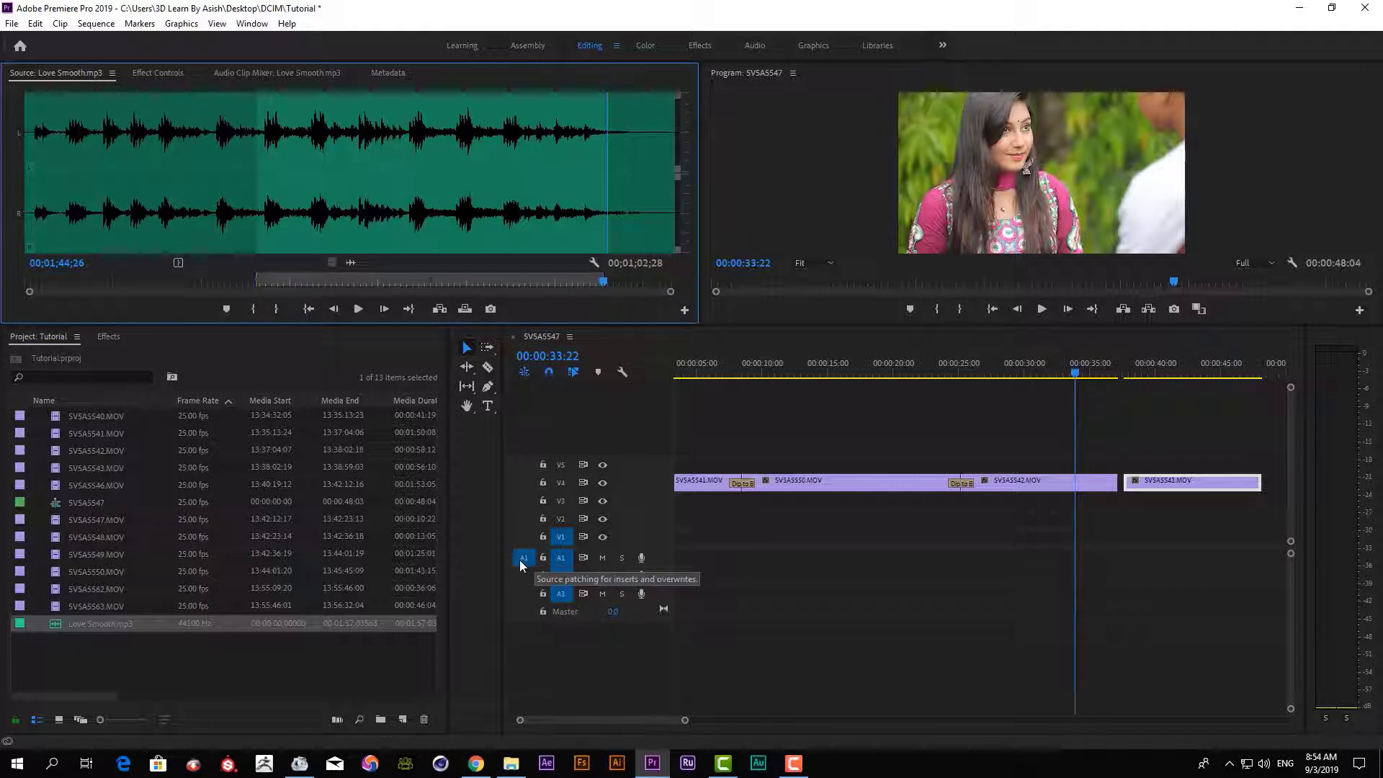
click(438, 307)
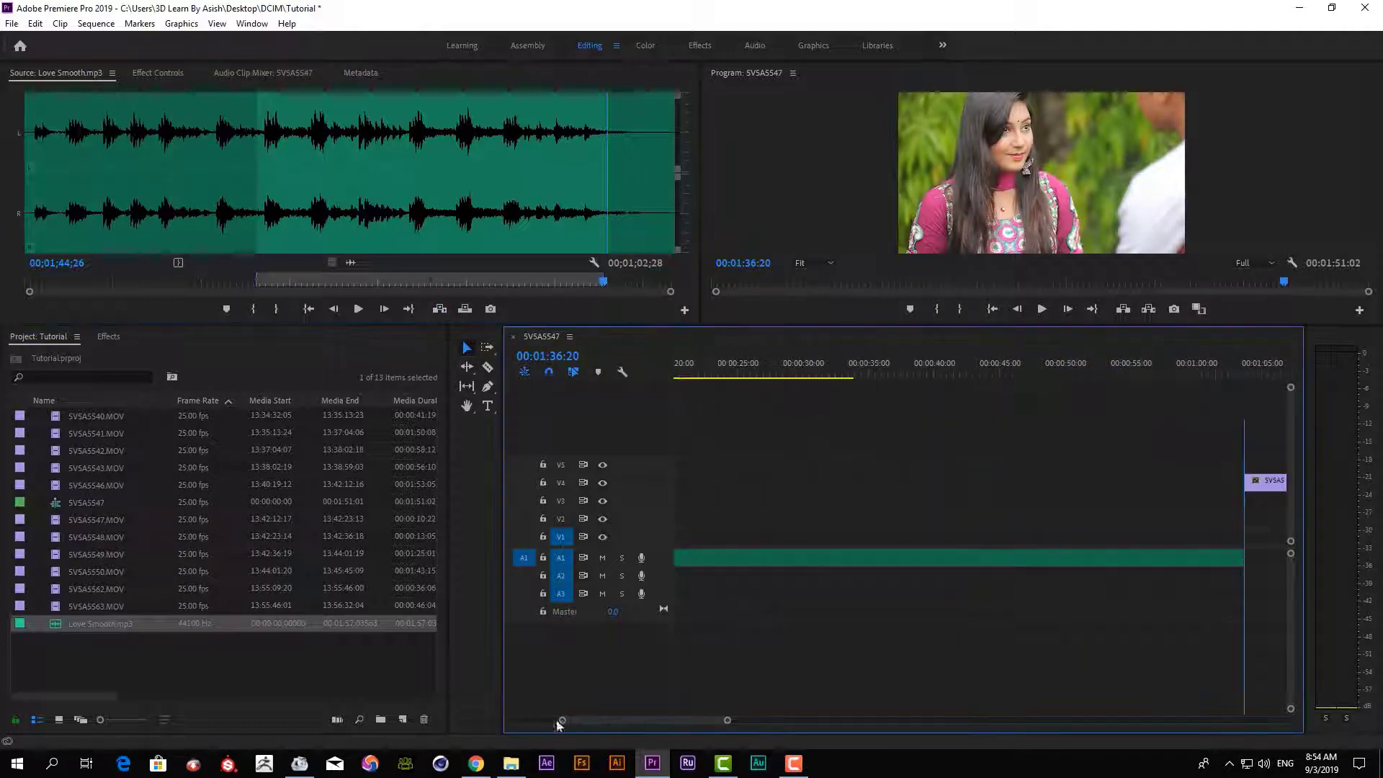
Step: Undo the Love Smooth insert, restoring the 00:00:48:04 sequence, and return to its start
drag(644, 718, 520, 720)
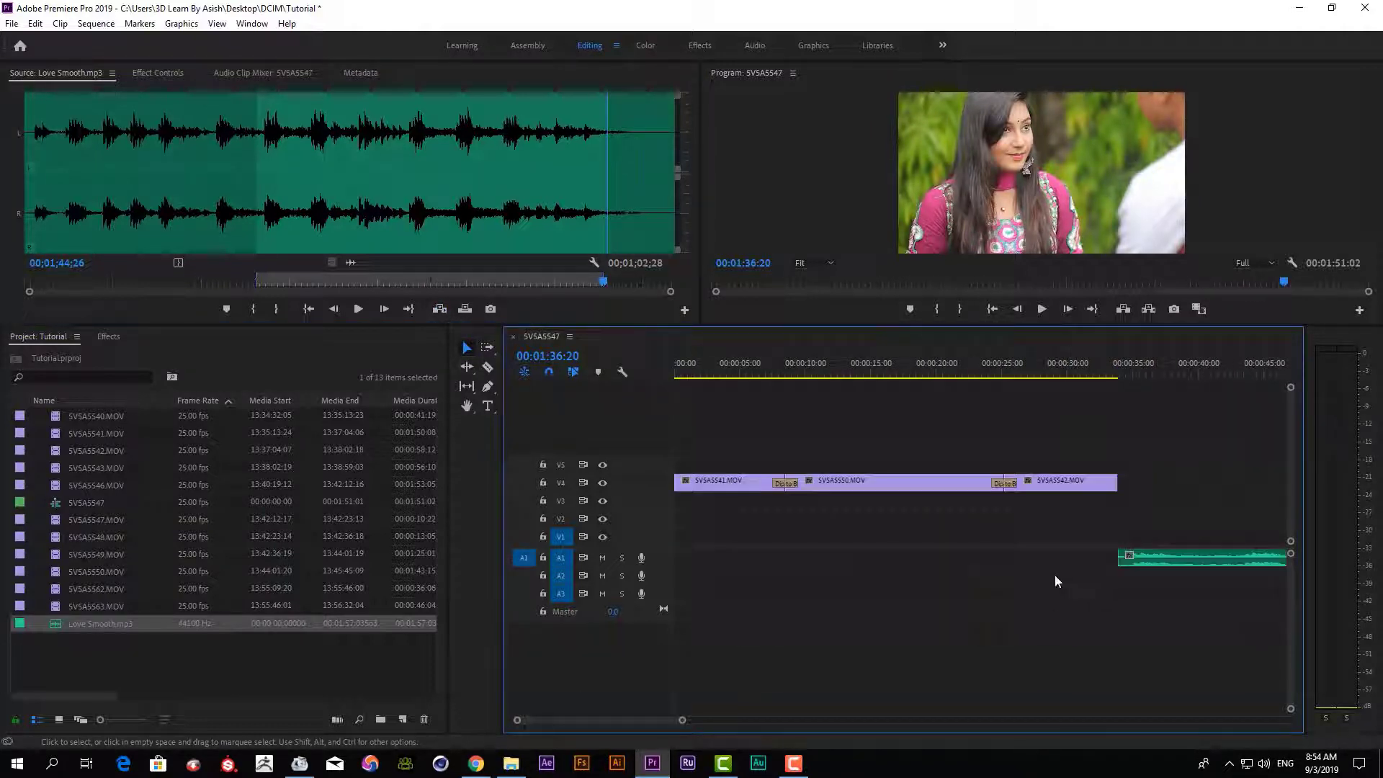
key(minus)
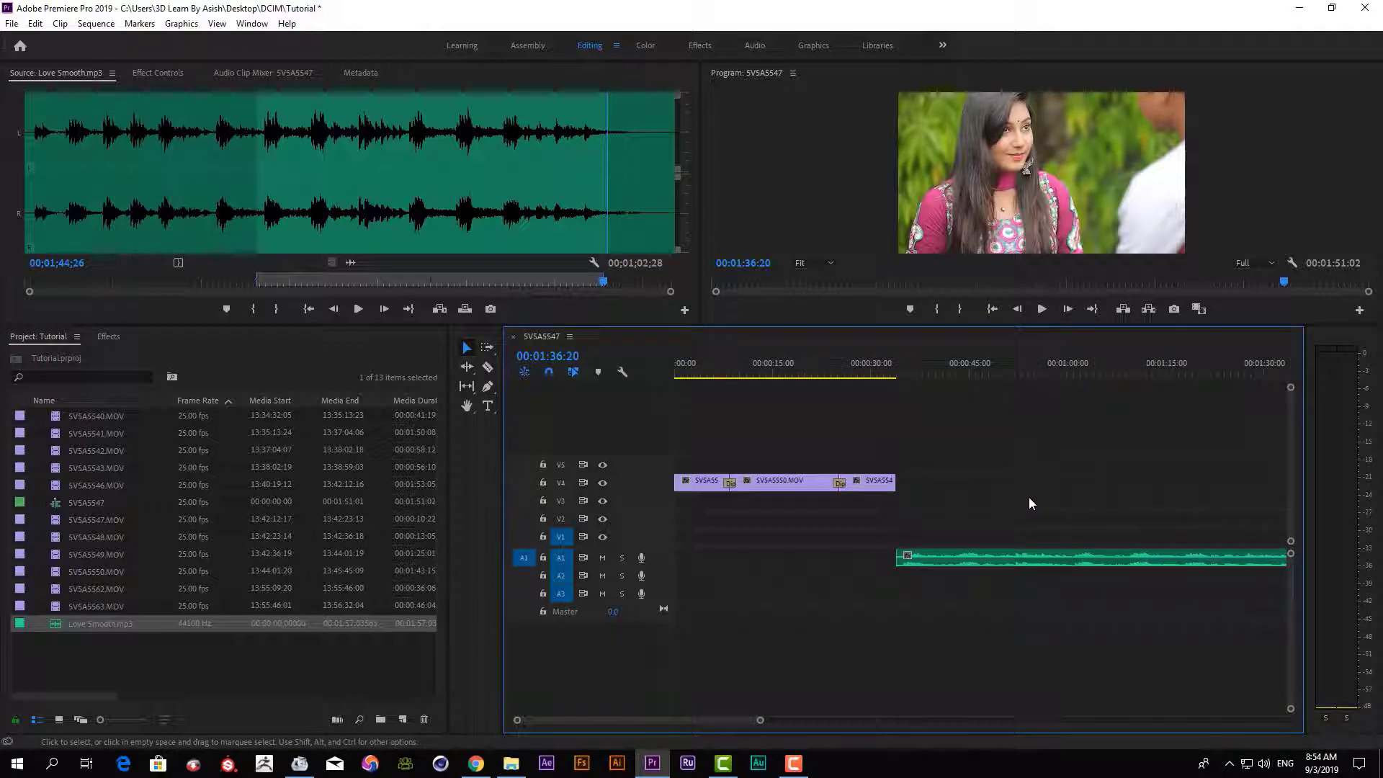
key(minus)
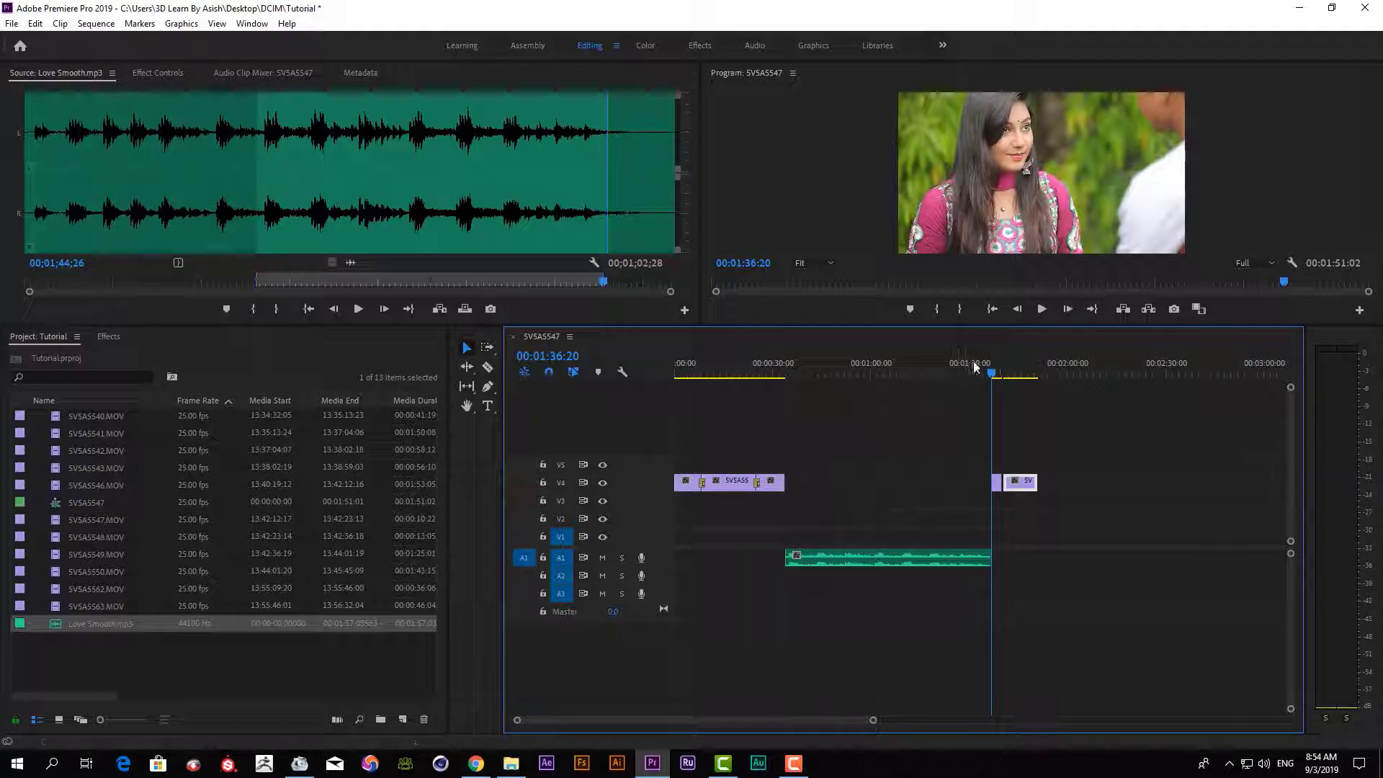
click(780, 374)
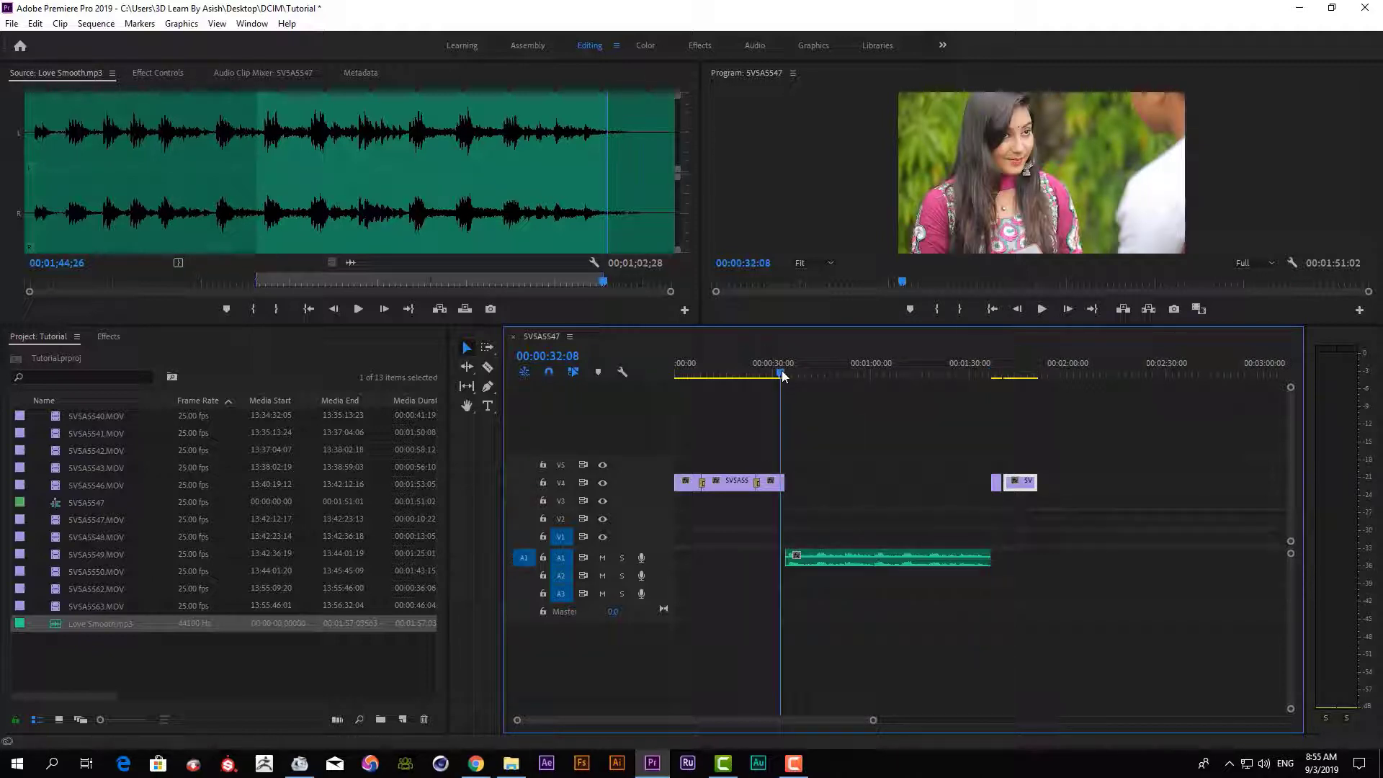
click(784, 374)
key(ctrl+z)
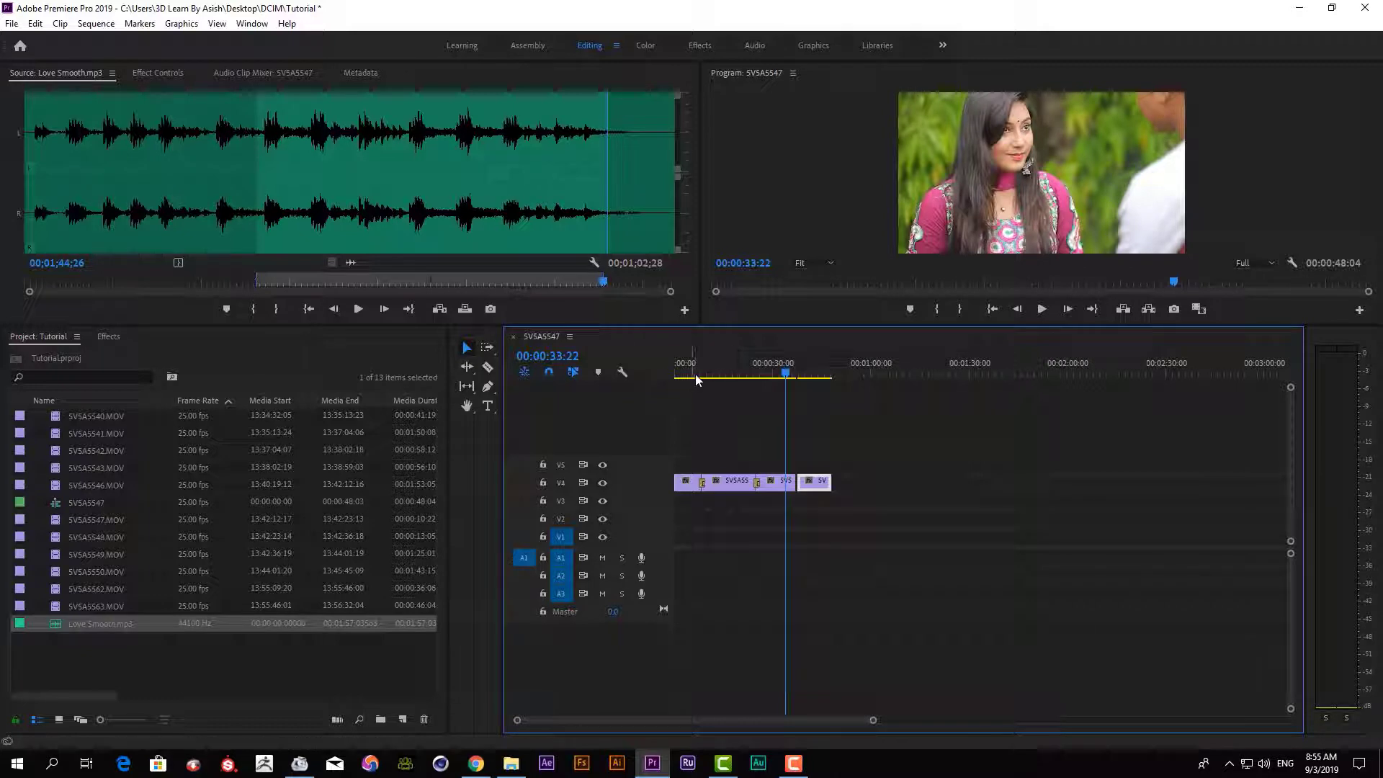
key(Home)
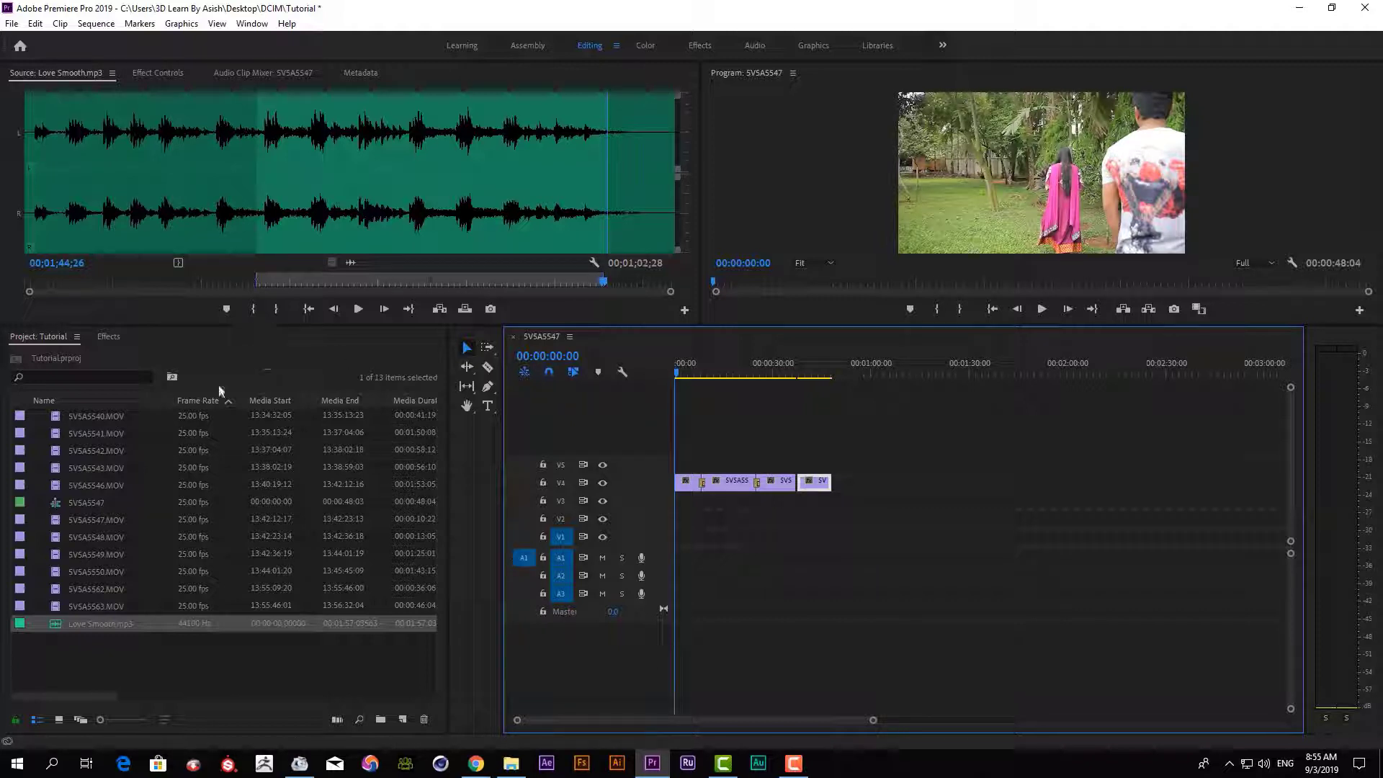
Step: Insert Love Smooth on A1, move the clips back to 0, trim it to 47:17, and play
click(407, 320)
key(comma)
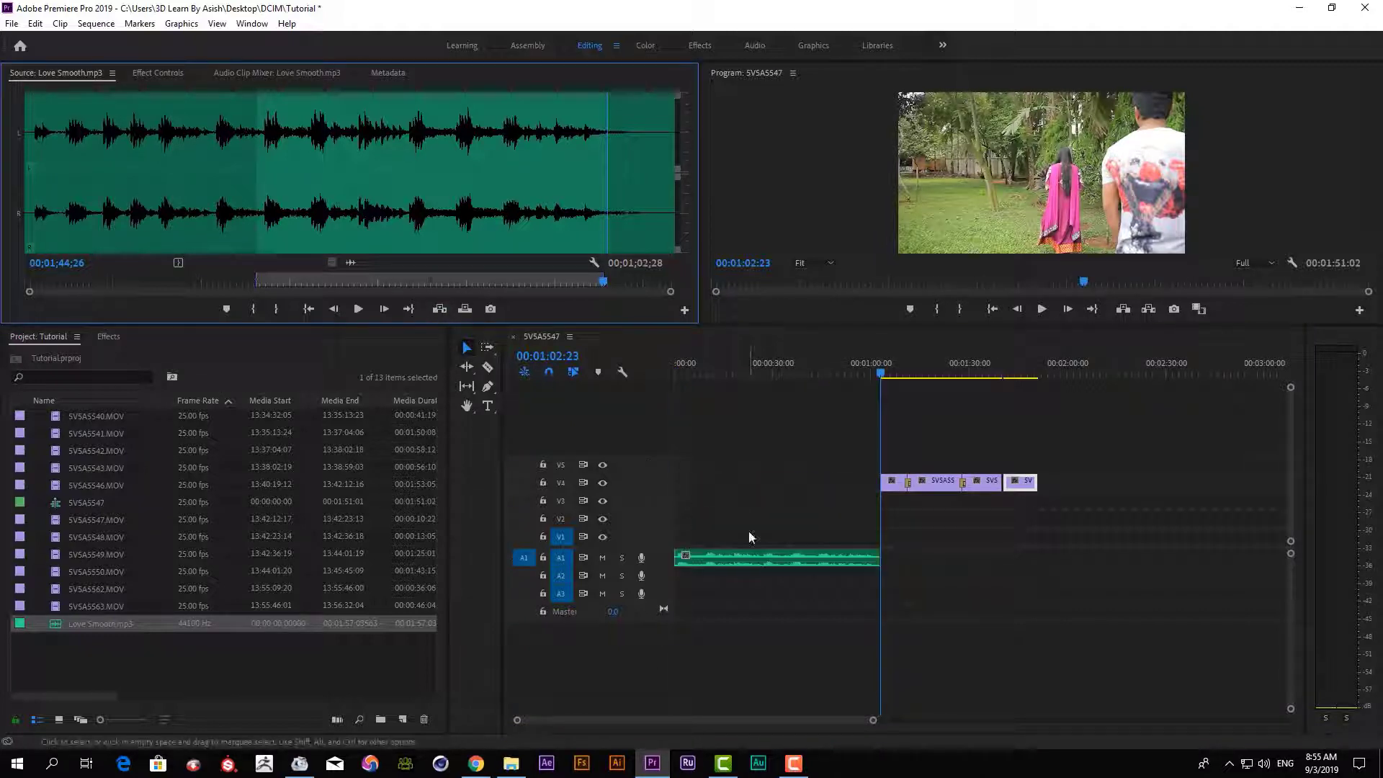
drag(792, 425, 1059, 513)
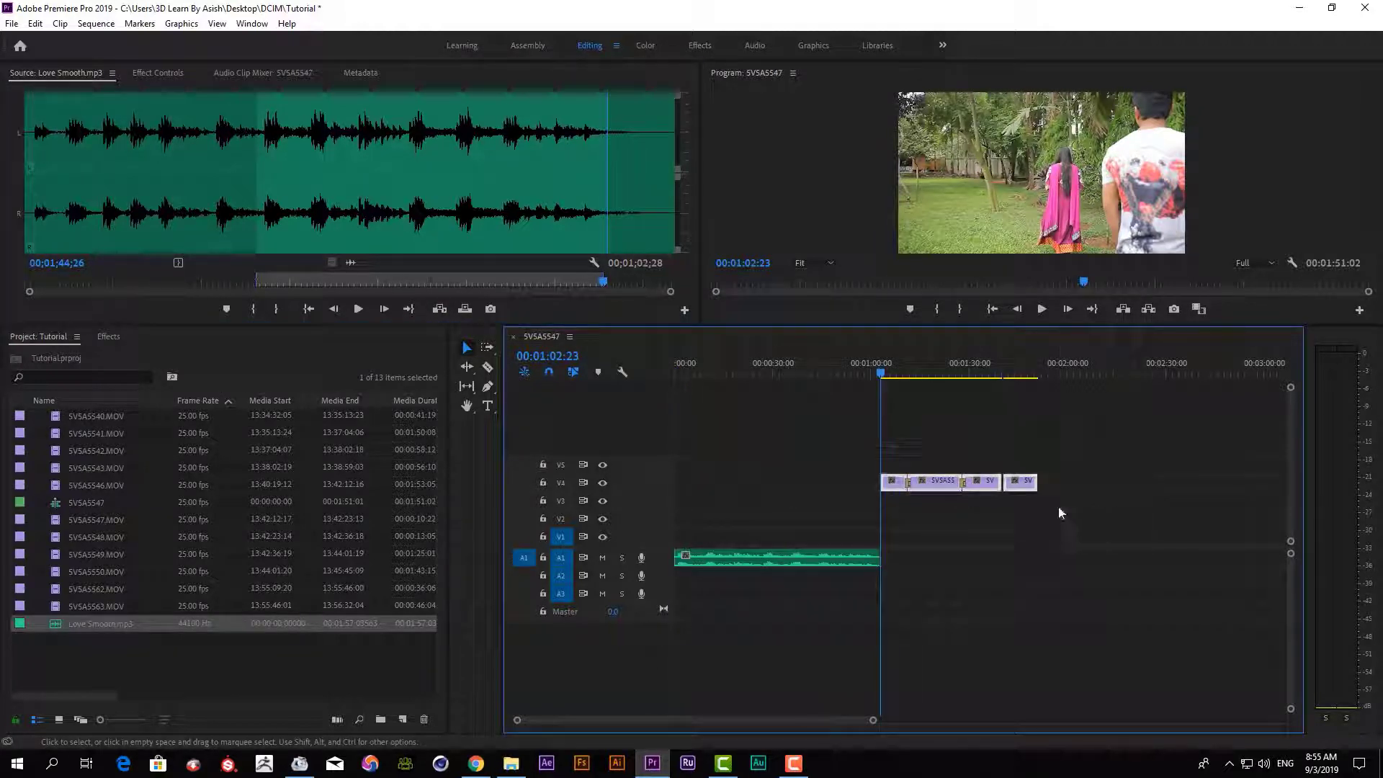
drag(988, 483, 770, 493)
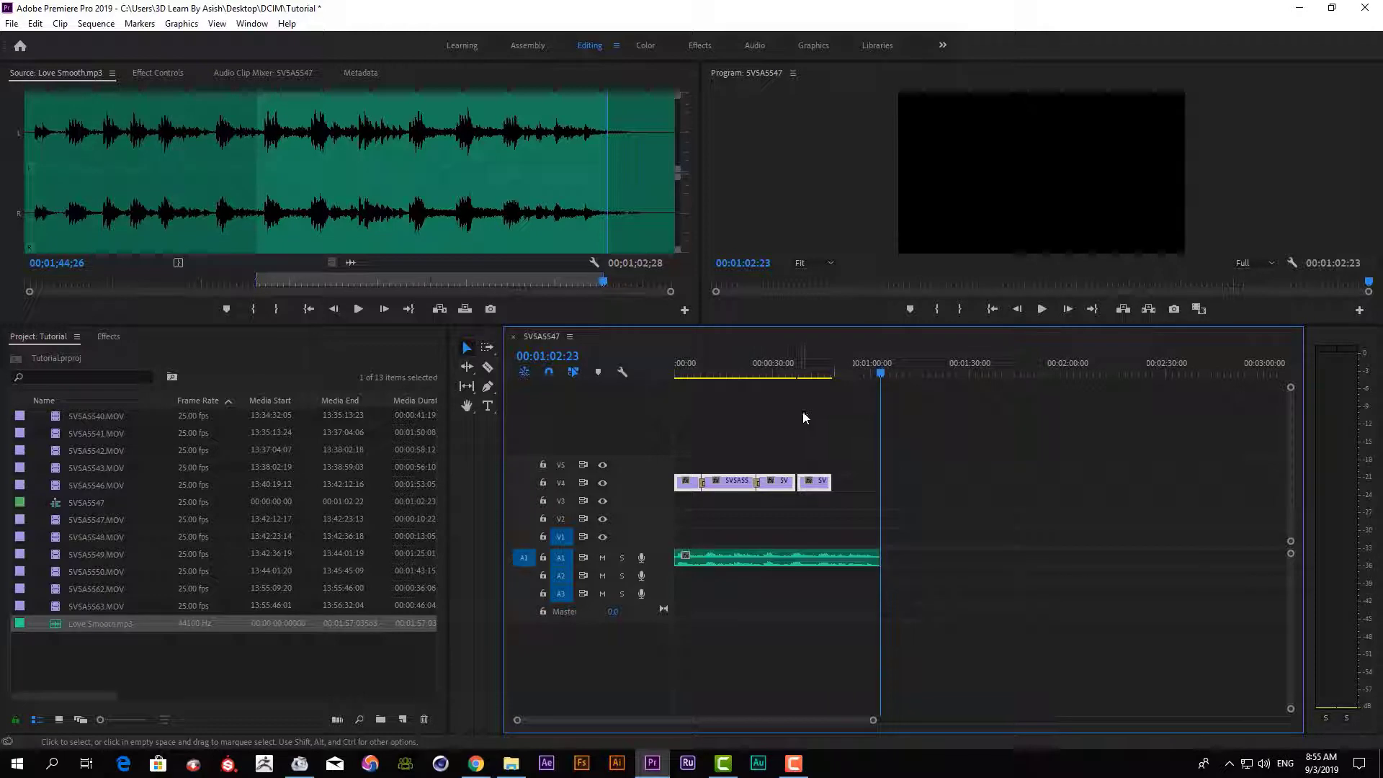
drag(816, 476, 818, 487)
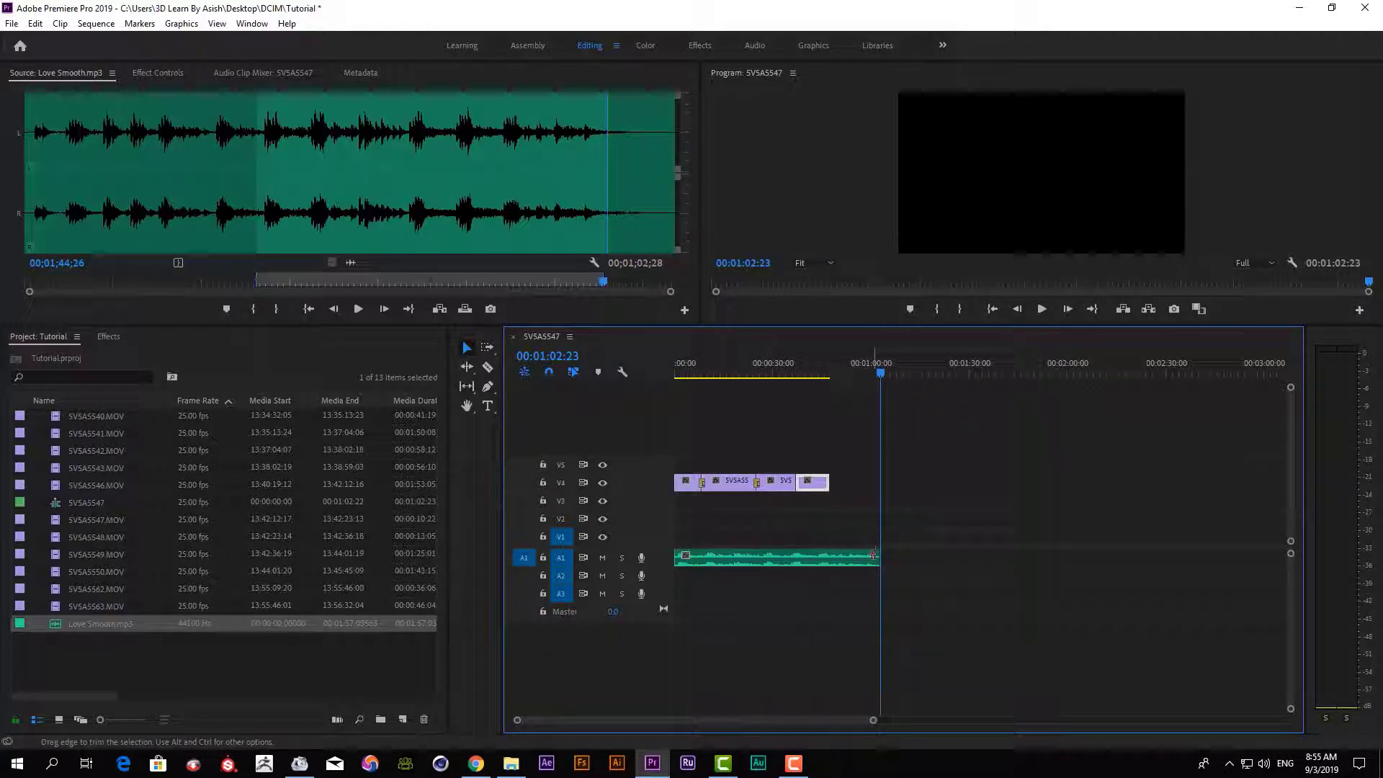
drag(878, 557, 827, 544)
key(space)
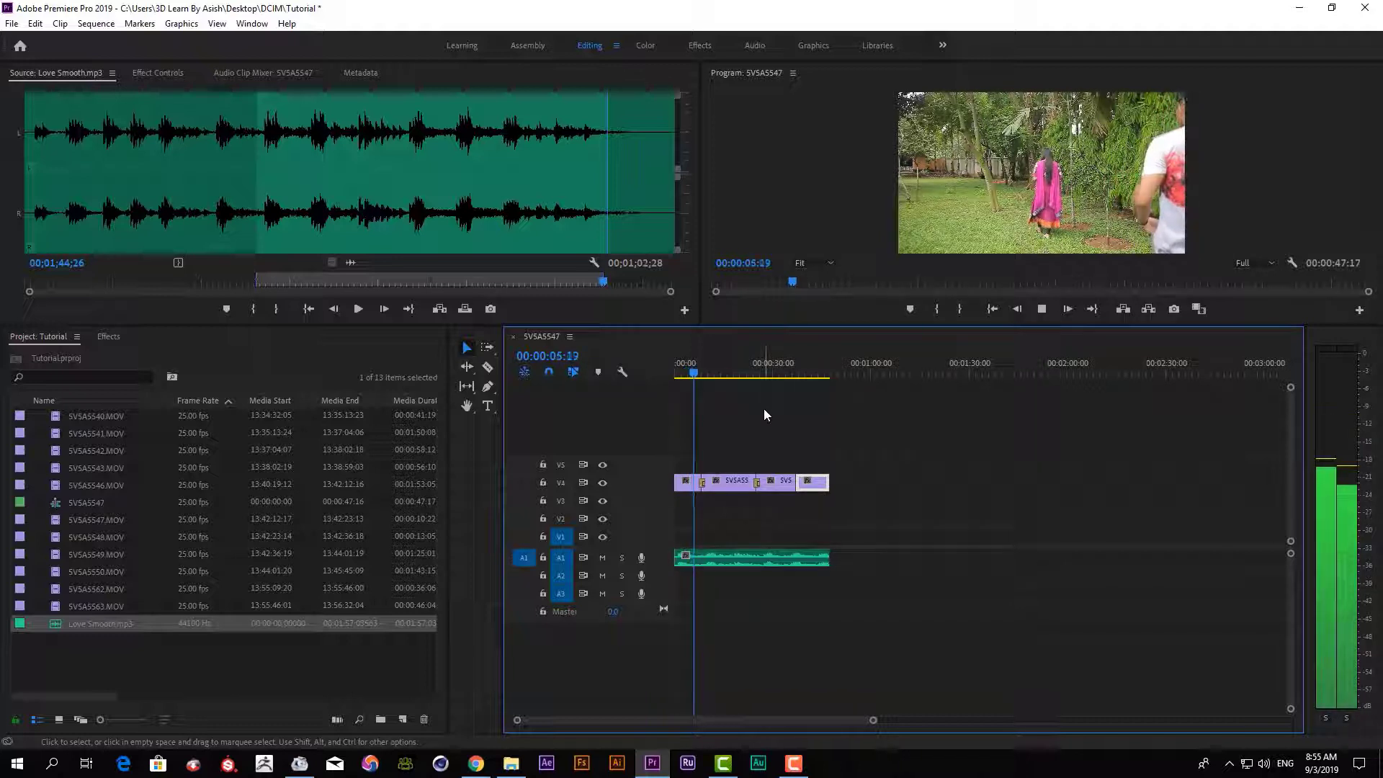
key(space)
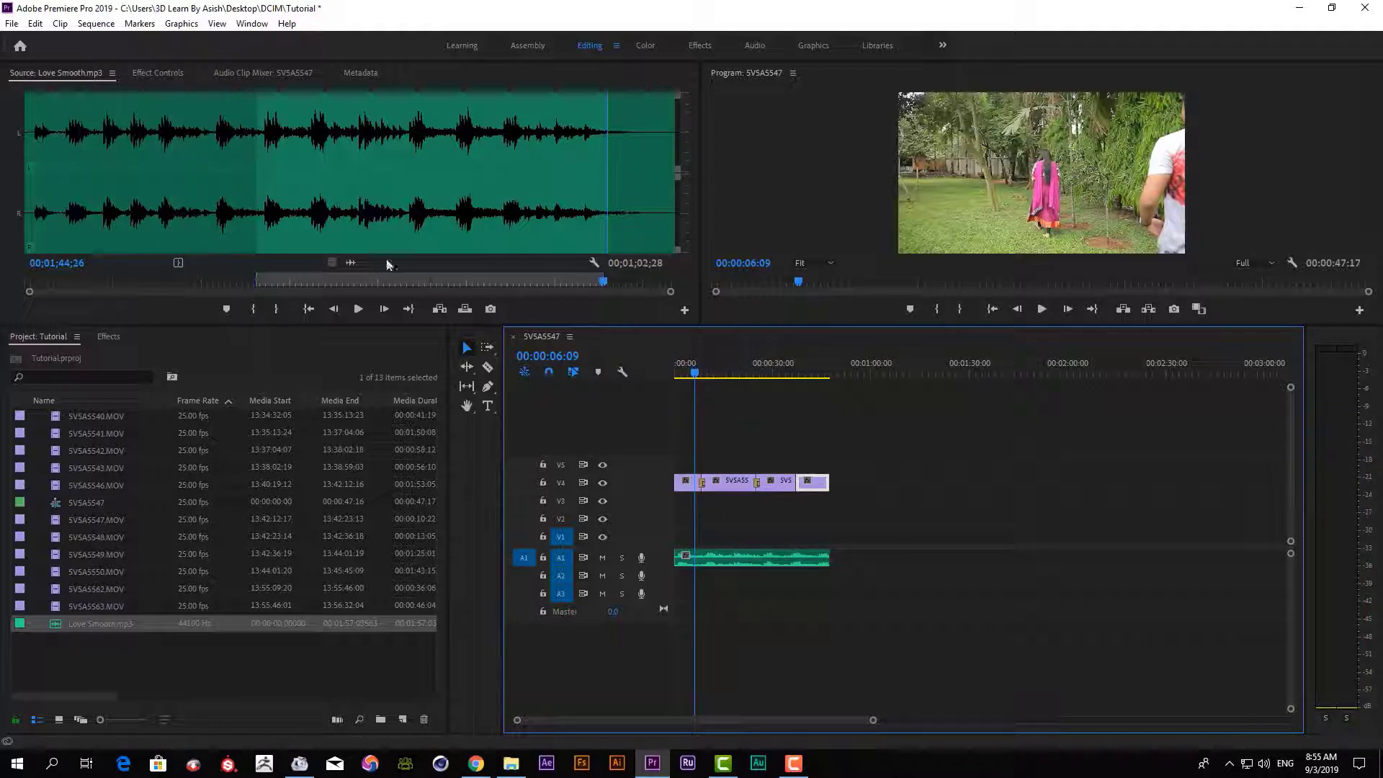
Step: Switch the bin to Icon View and preview 5V5A5540.MOV in the Source Monitor
click(59, 719)
drag(115, 453, 381, 200)
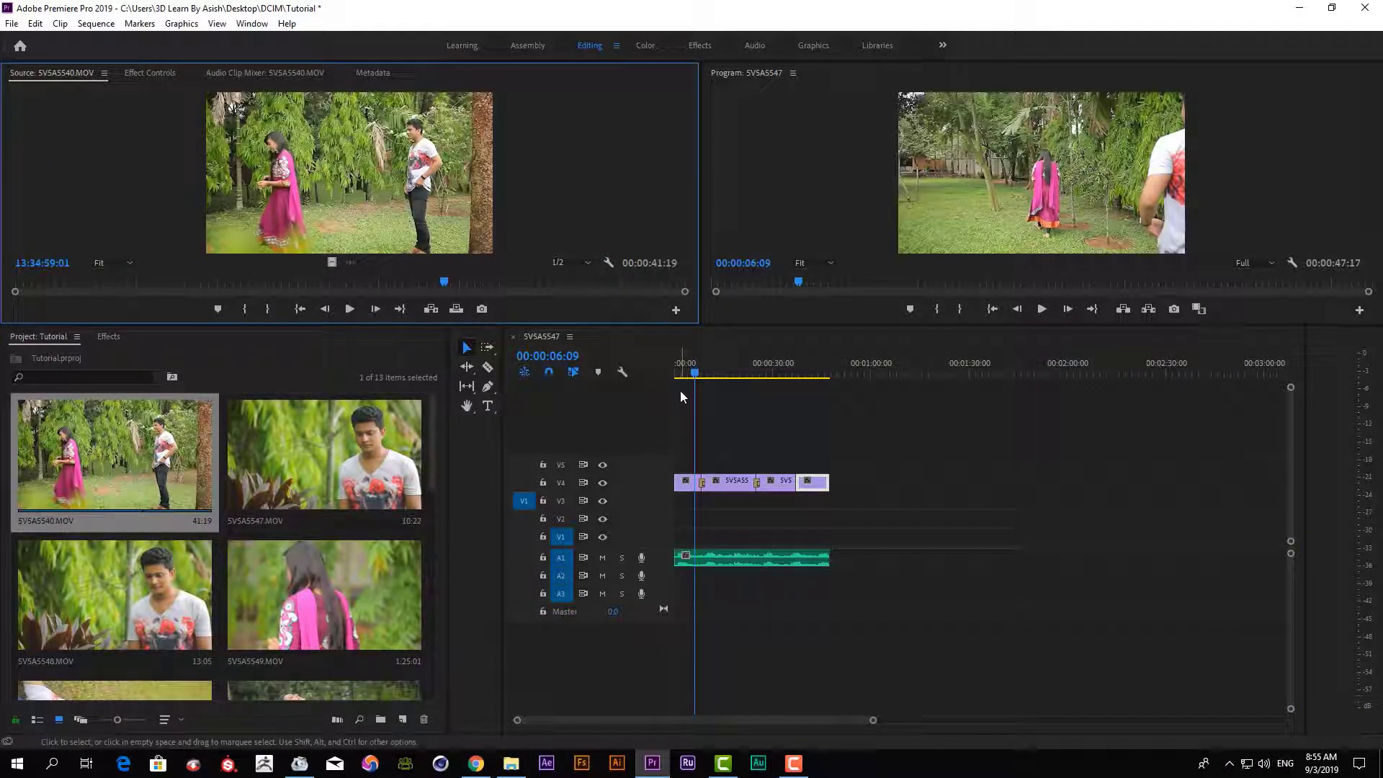
key(space)
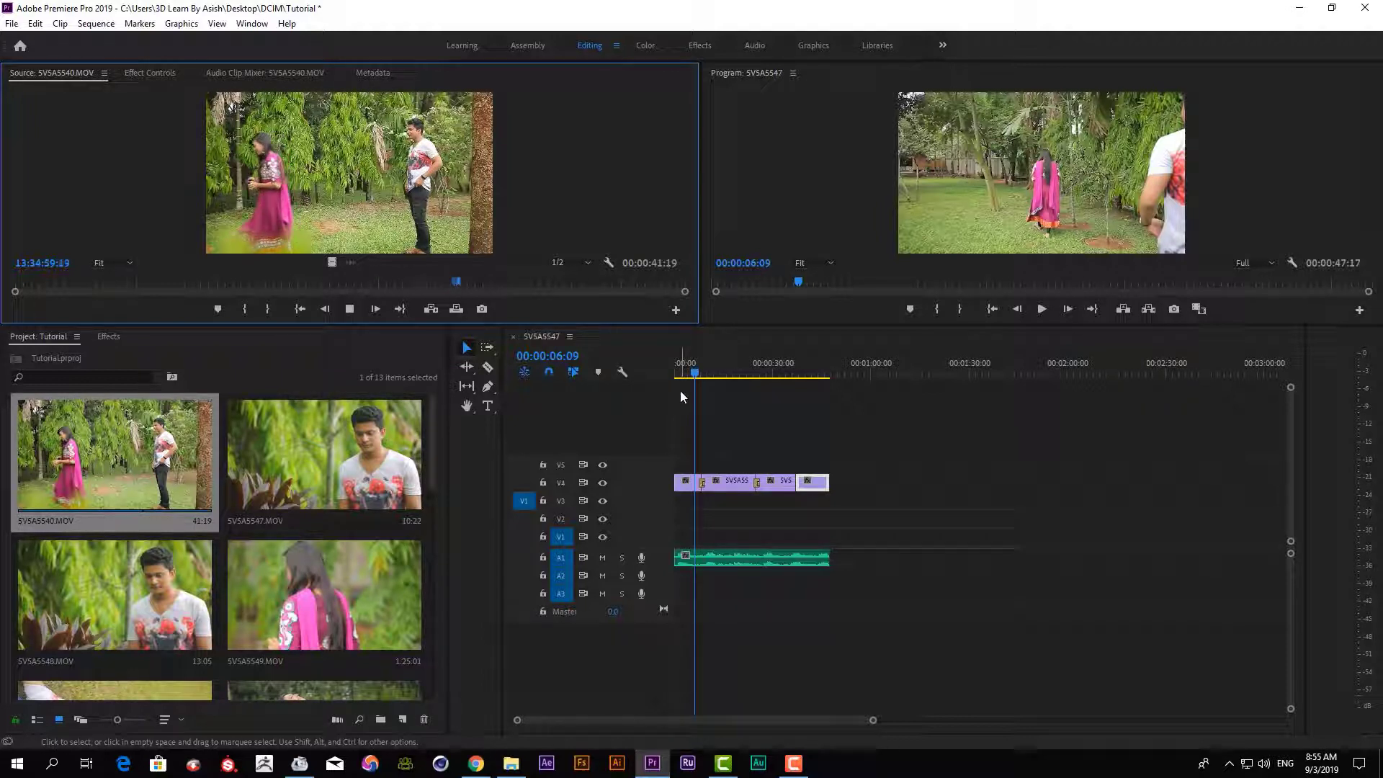
key(space)
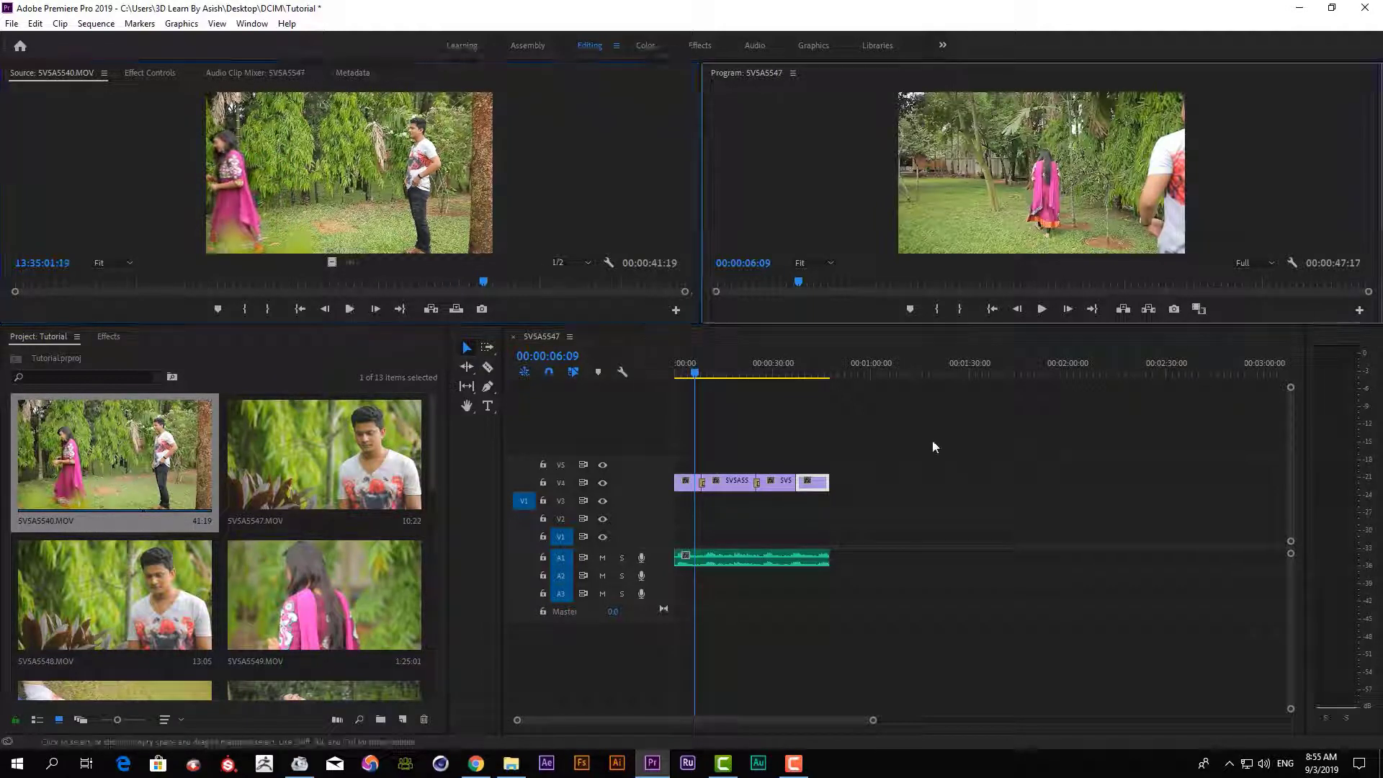
click(862, 426)
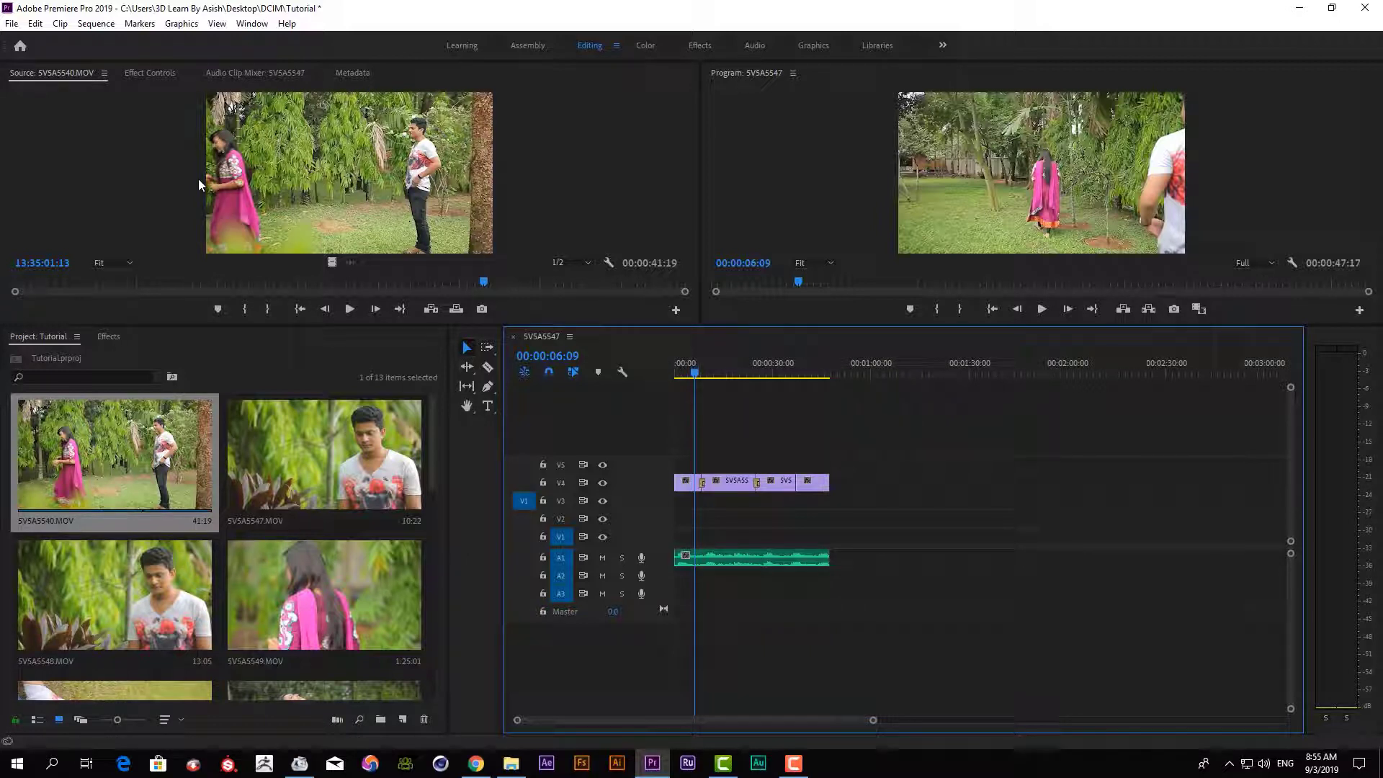
click(321, 189)
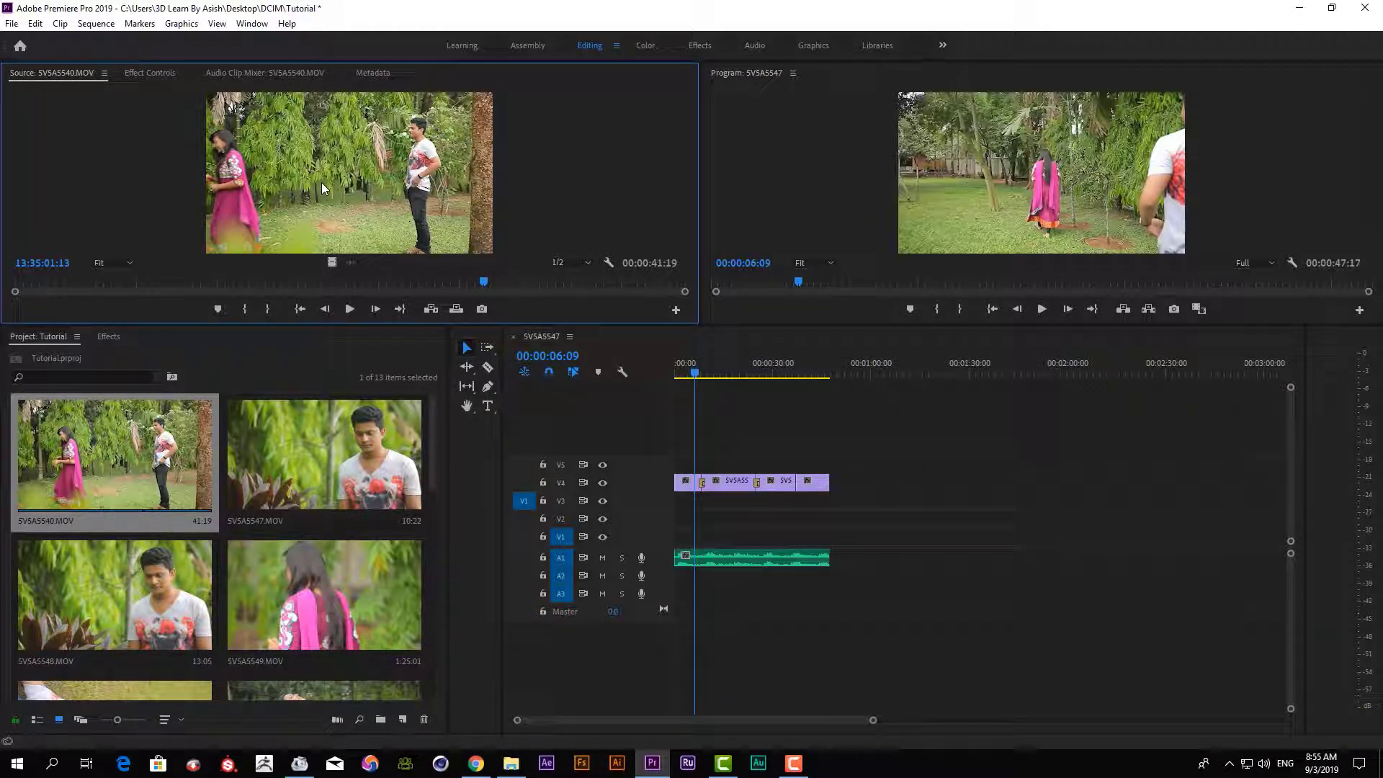
key(space)
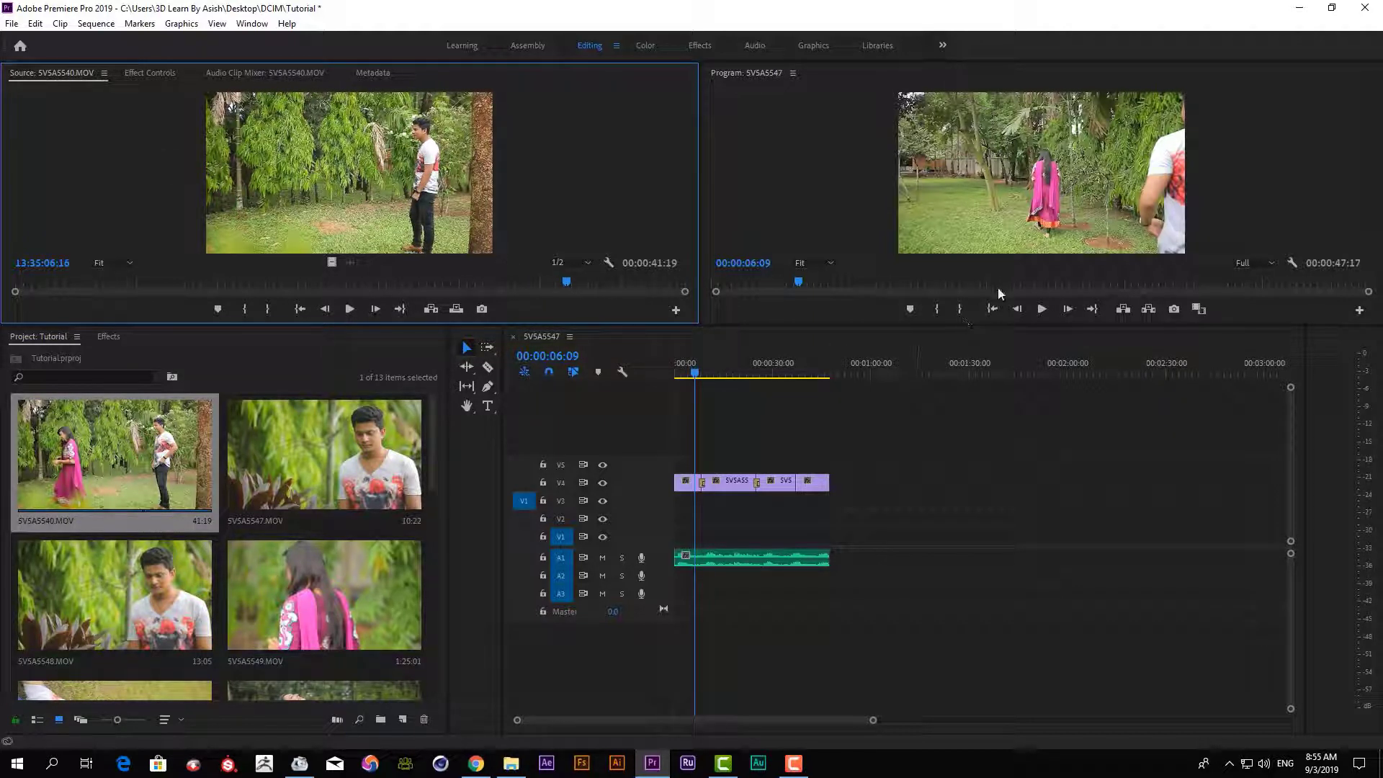
key(space)
click(856, 157)
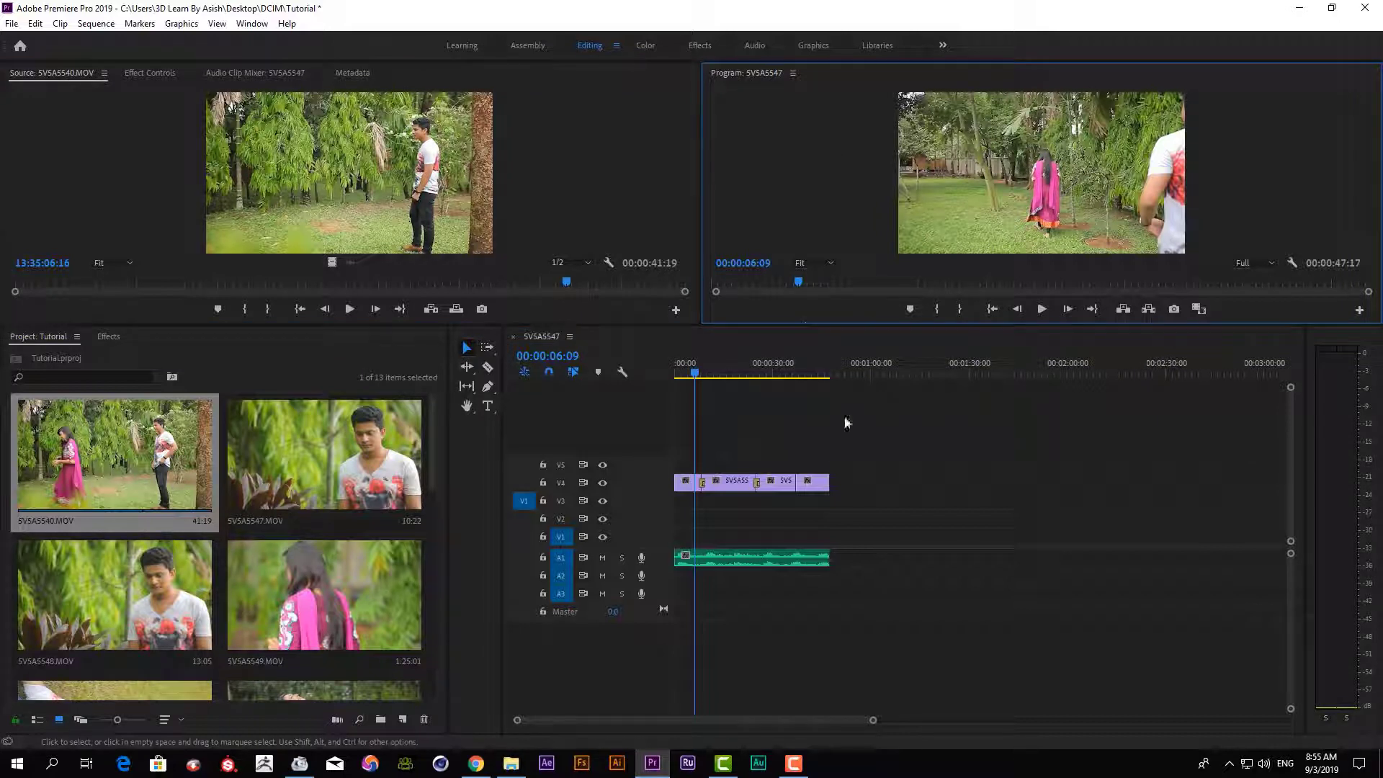
click(766, 421)
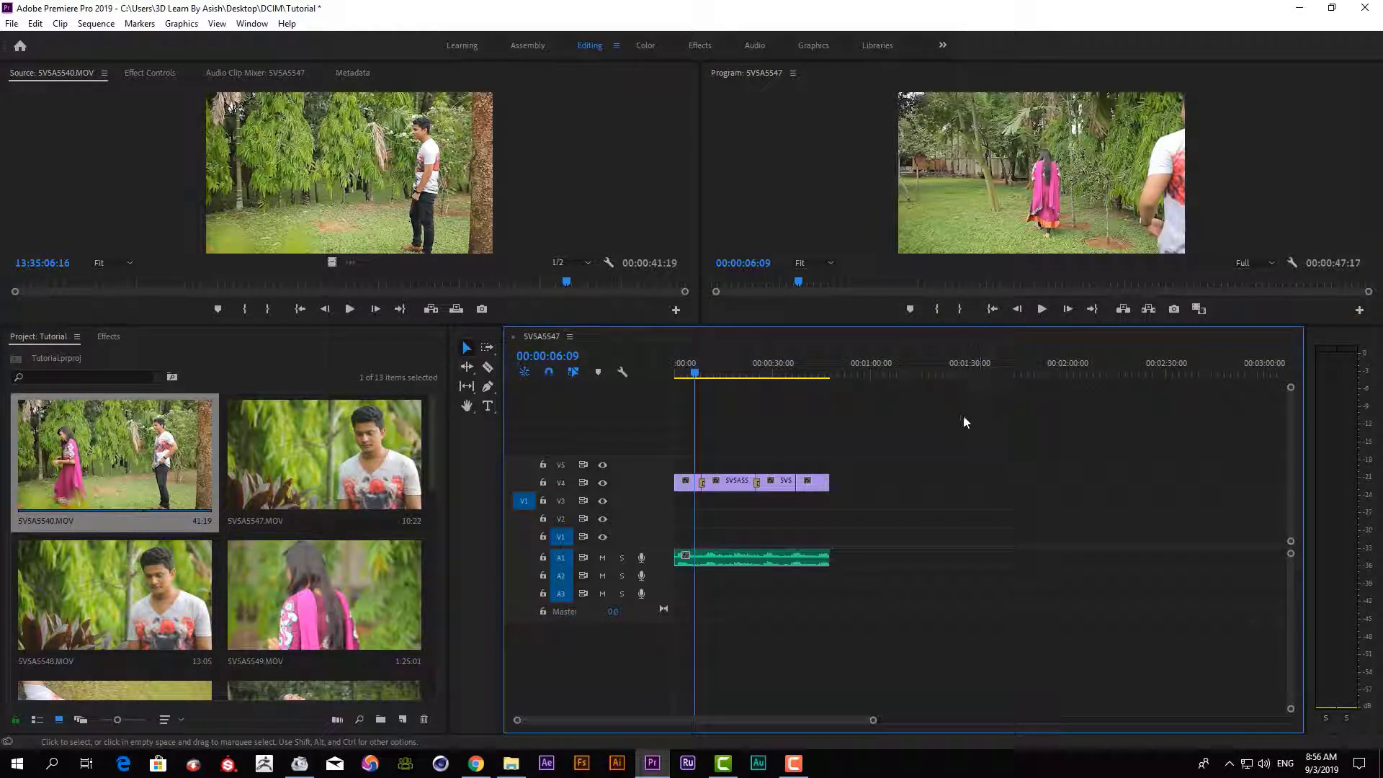
key(space)
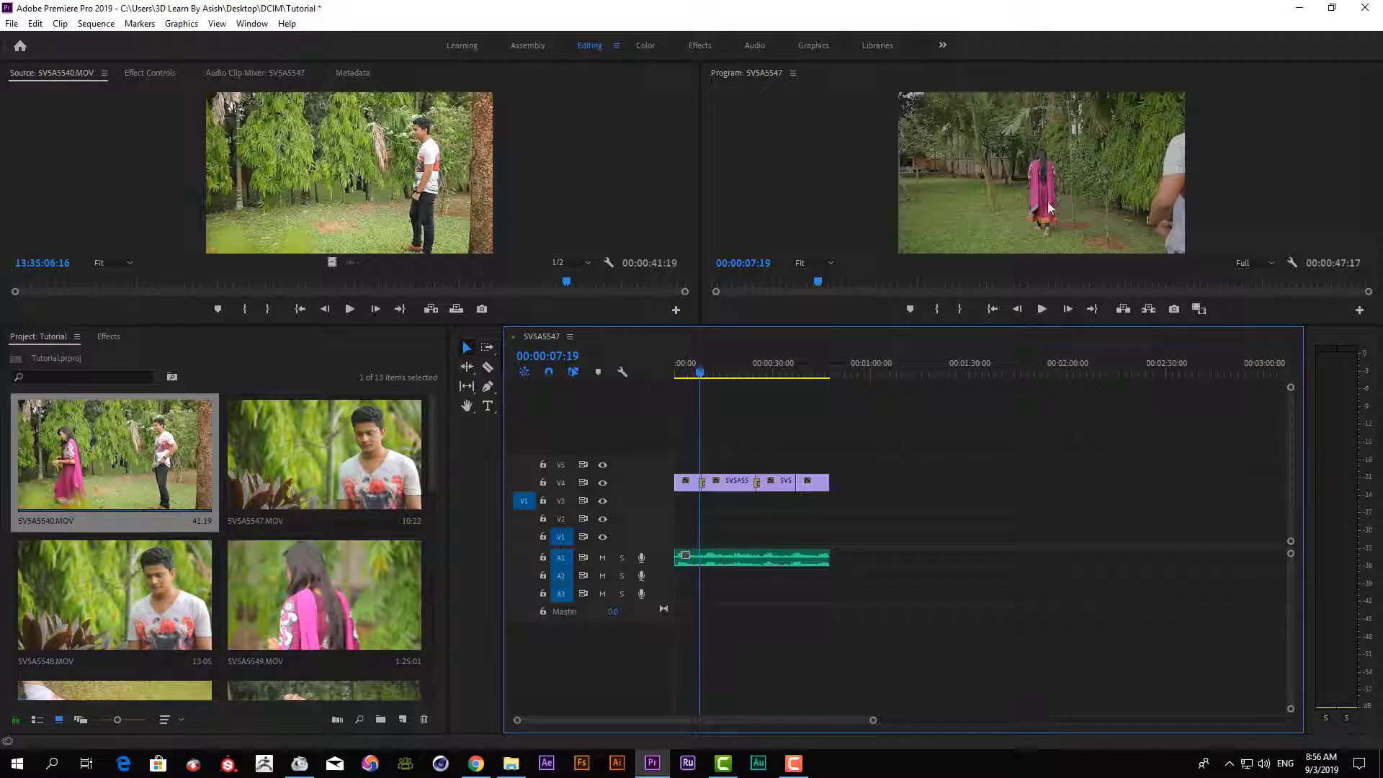
key(space)
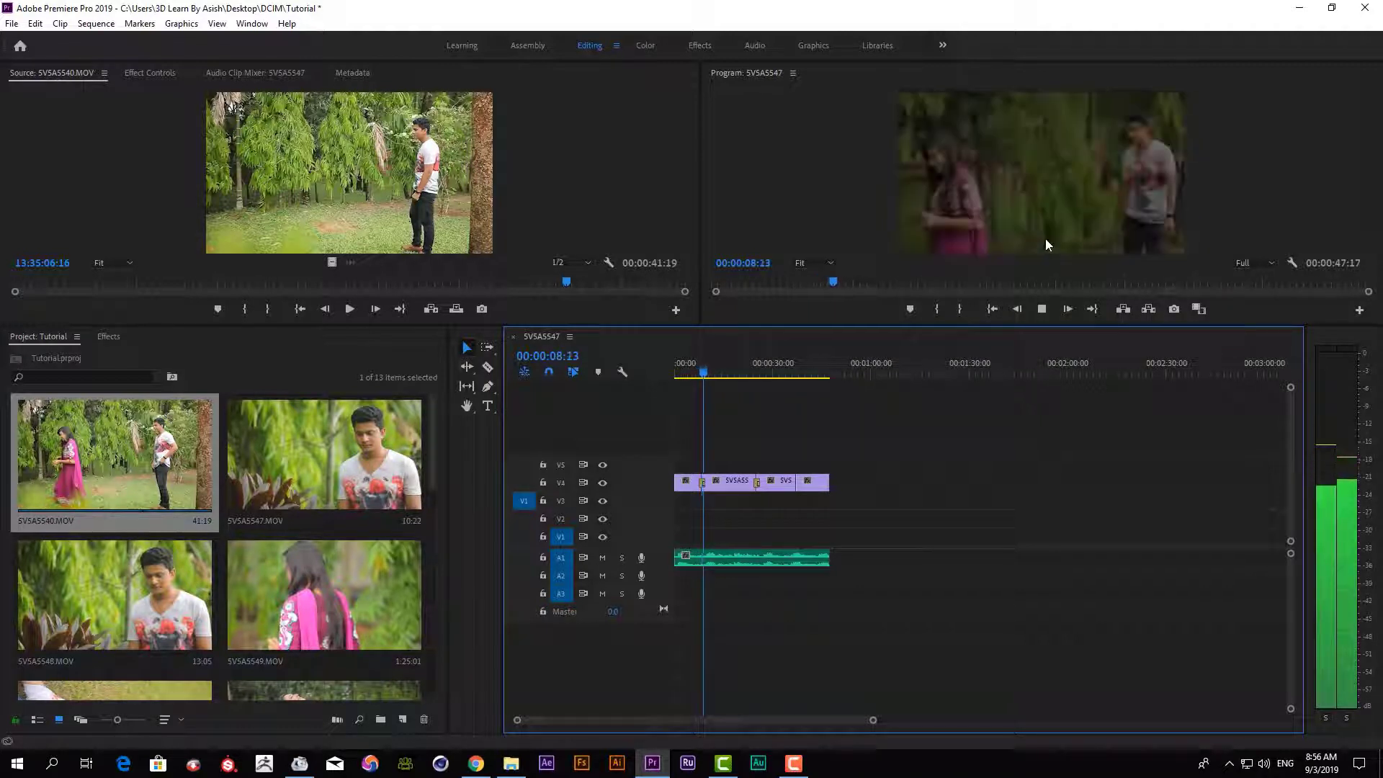
key(space)
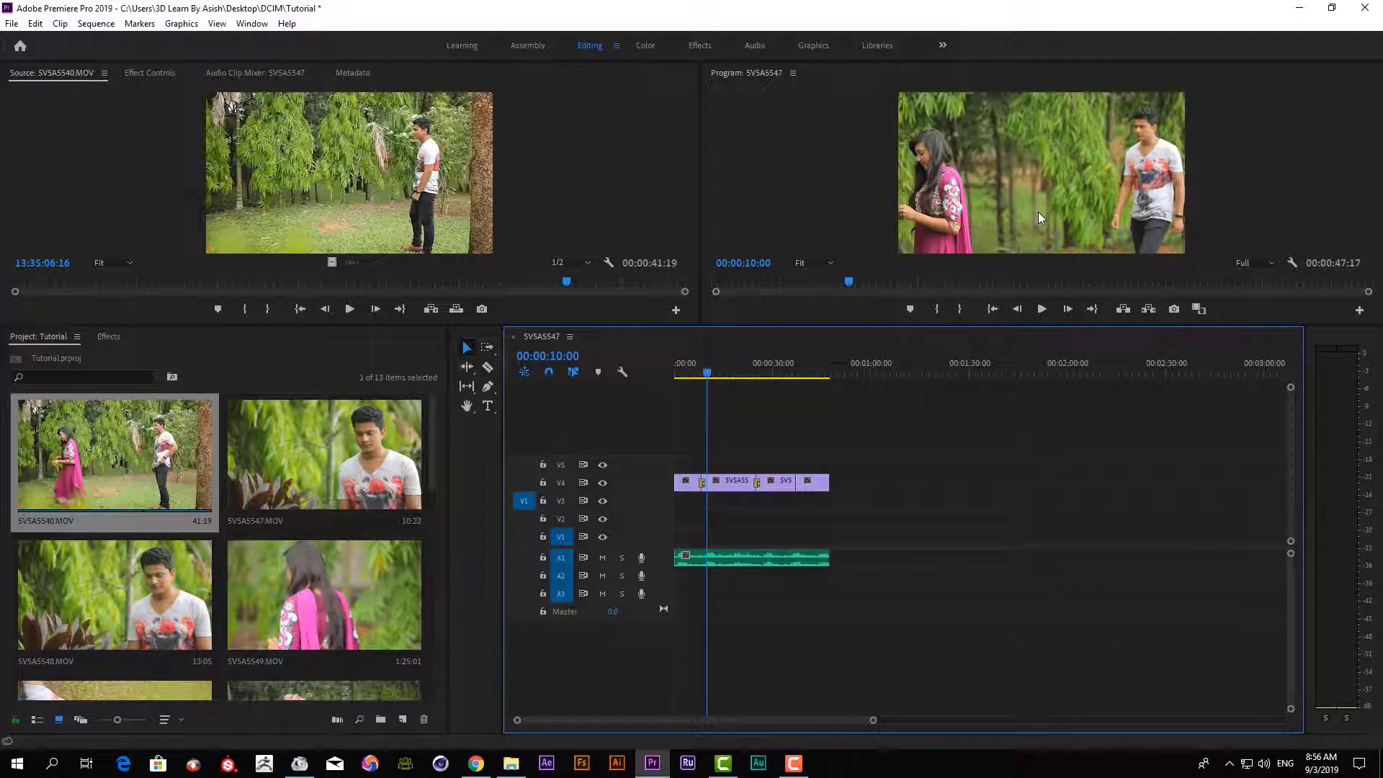
key(space)
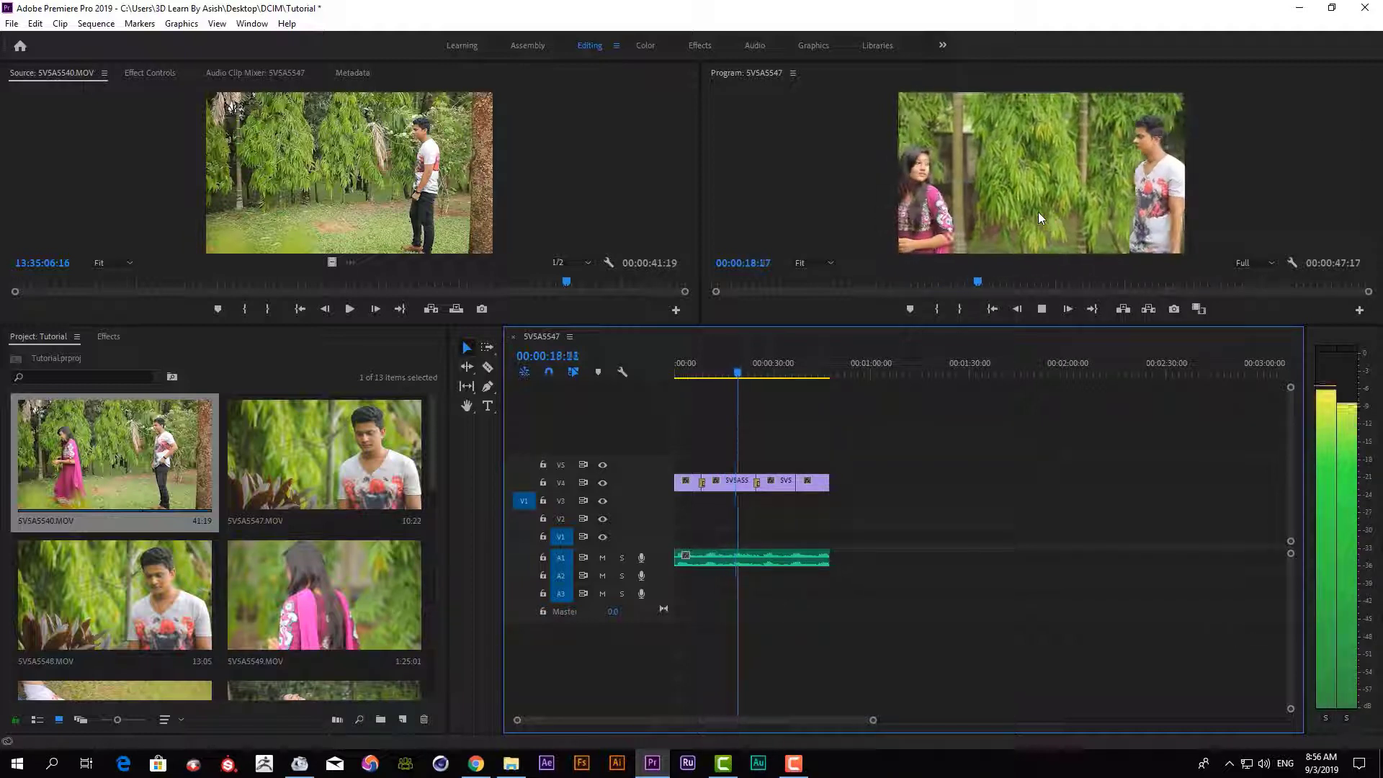
key(space)
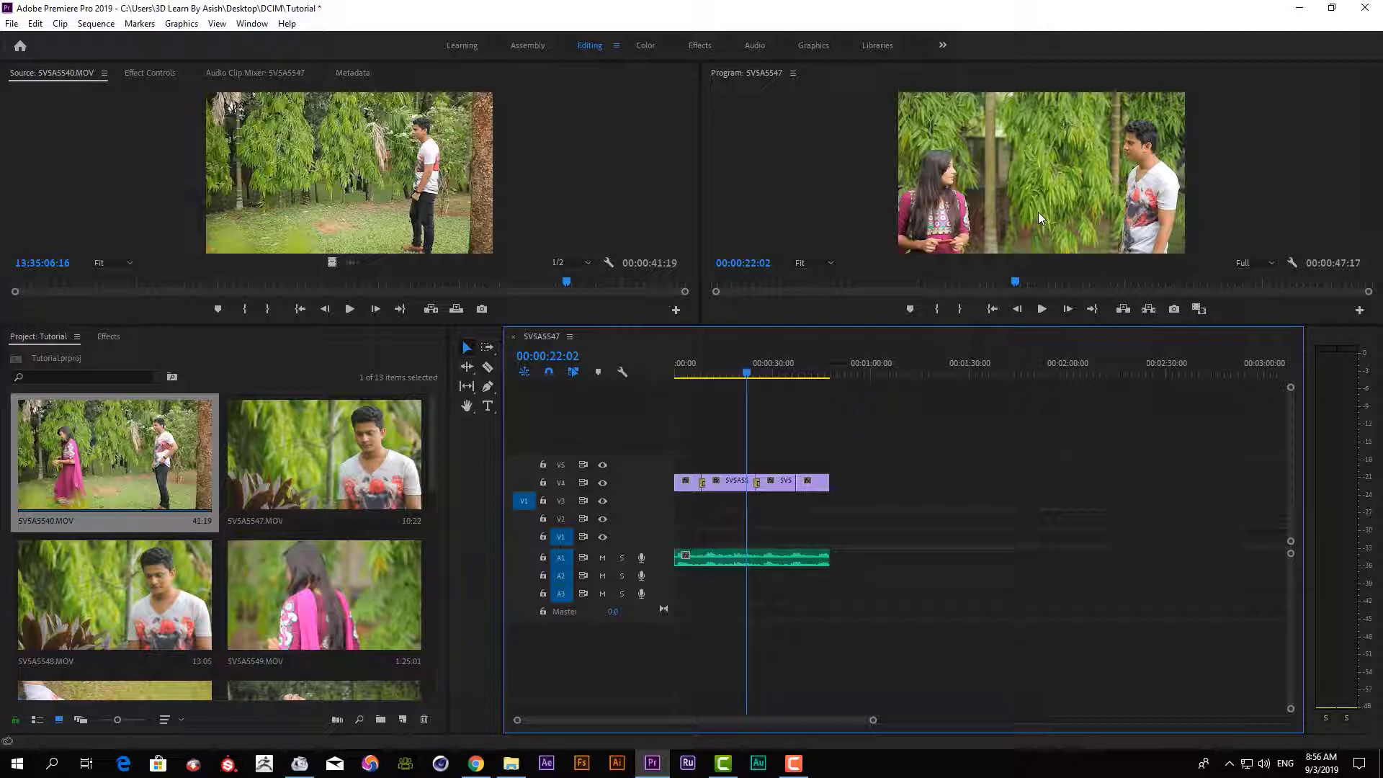
key(j)
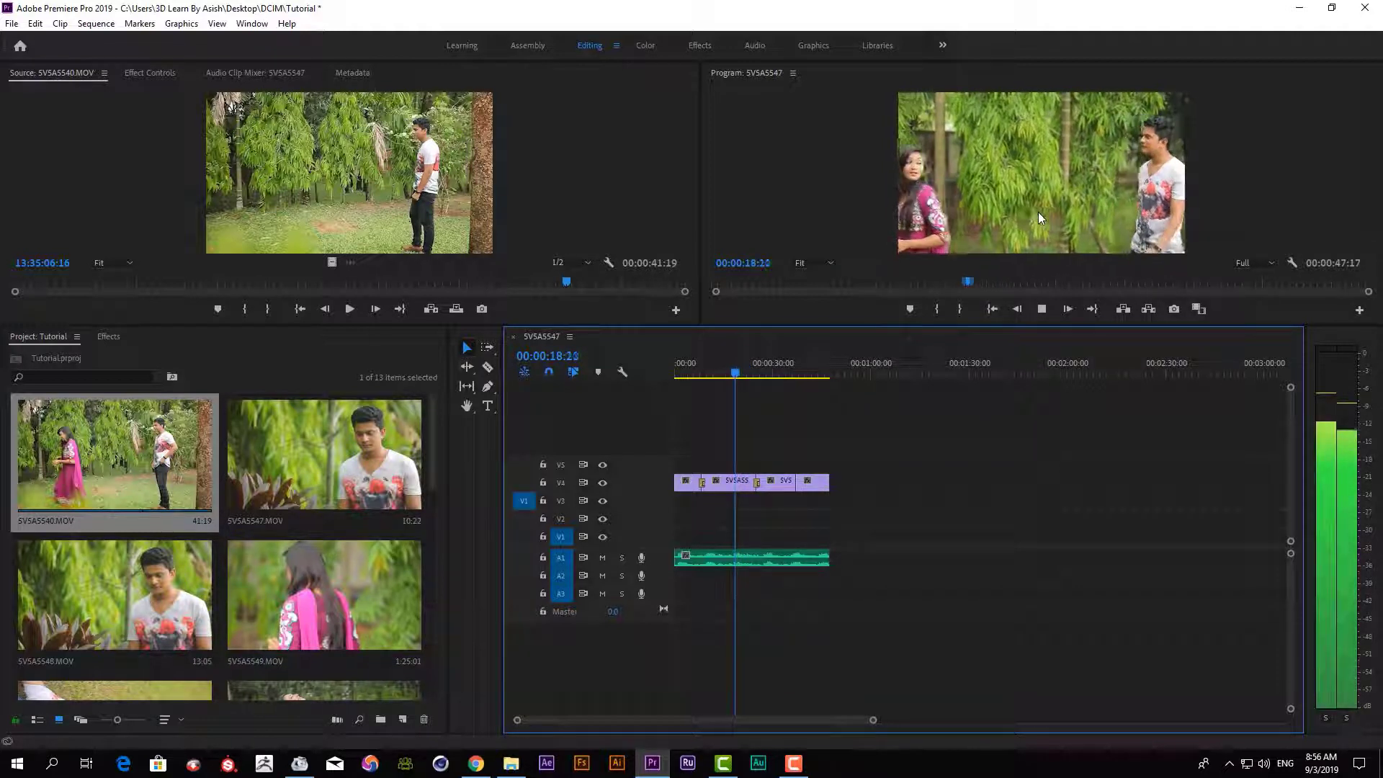
key(k)
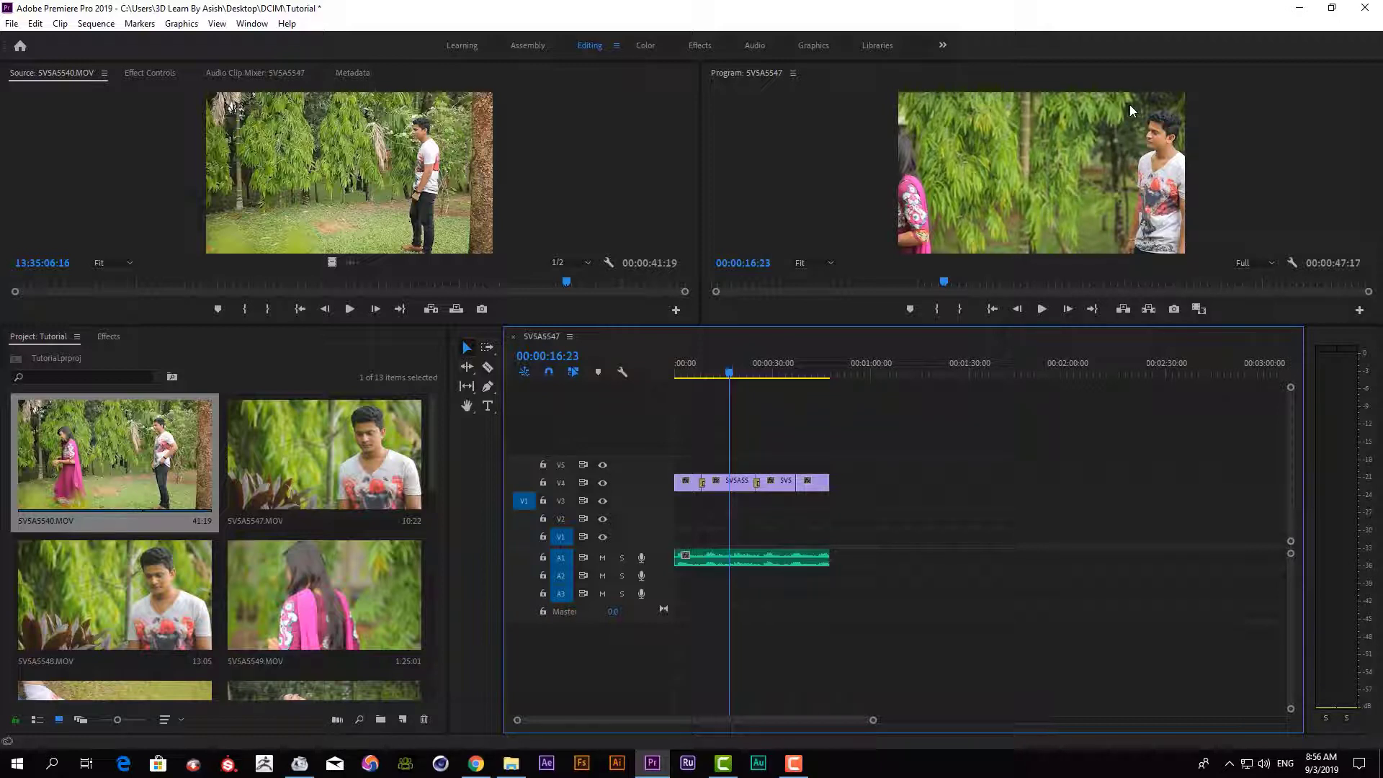
Step: Open the File export menu, then back out without exporting
click(12, 23)
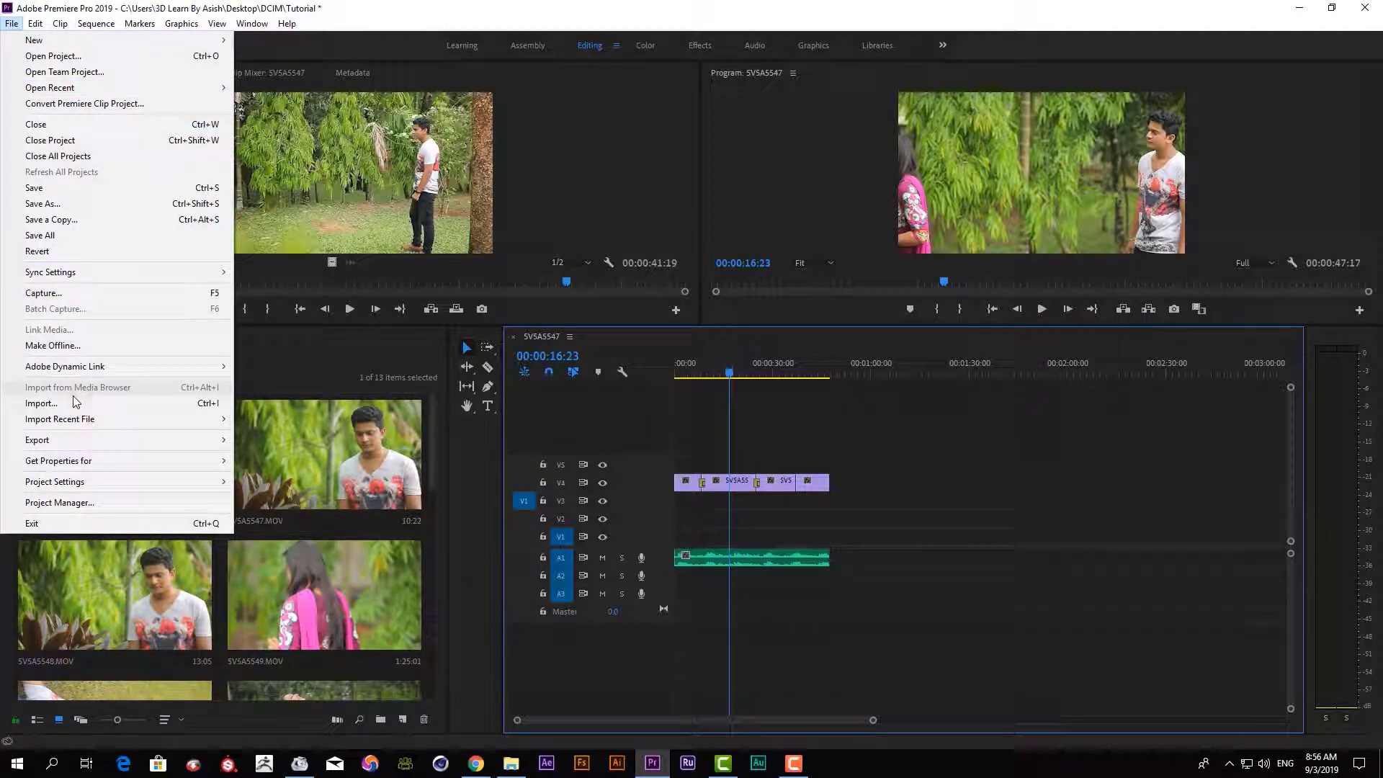
mouse_move(85, 446)
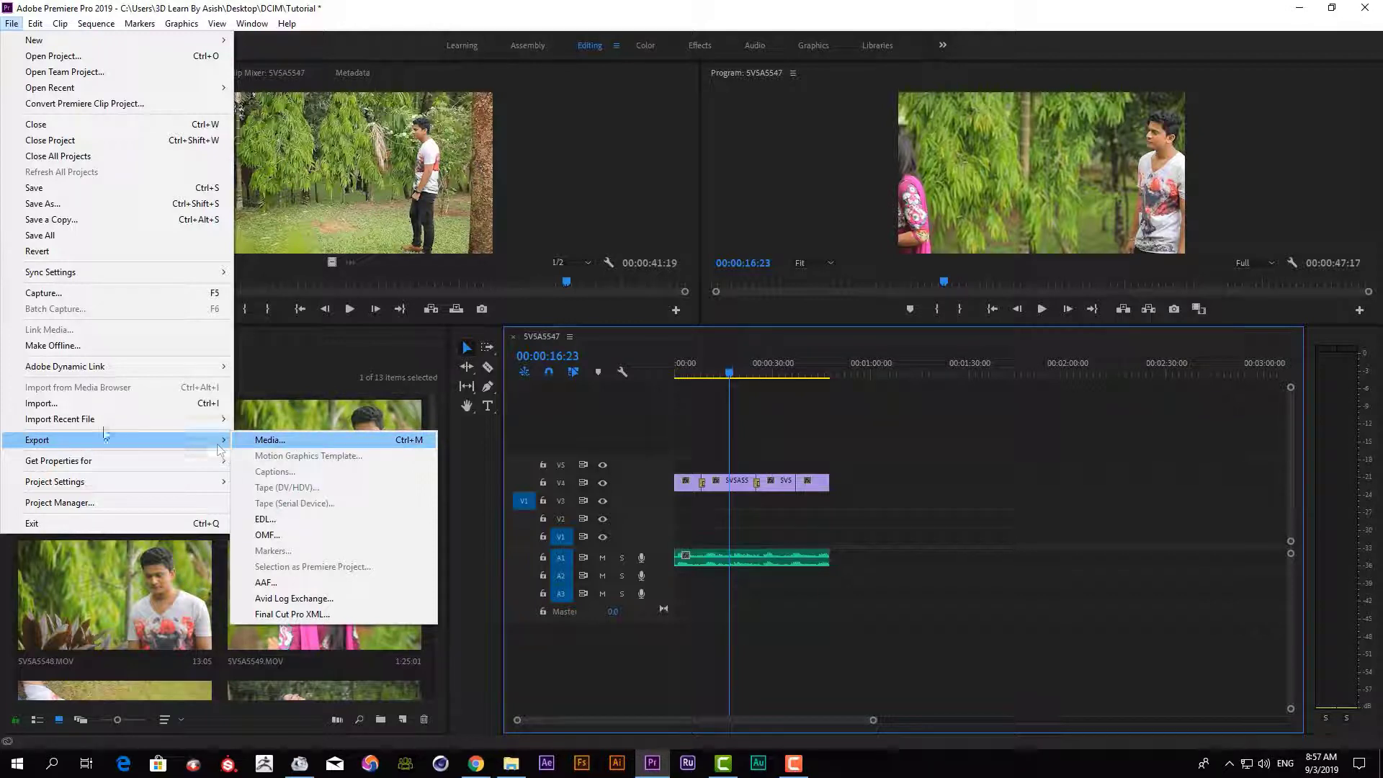
mouse_move(216, 441)
click(958, 408)
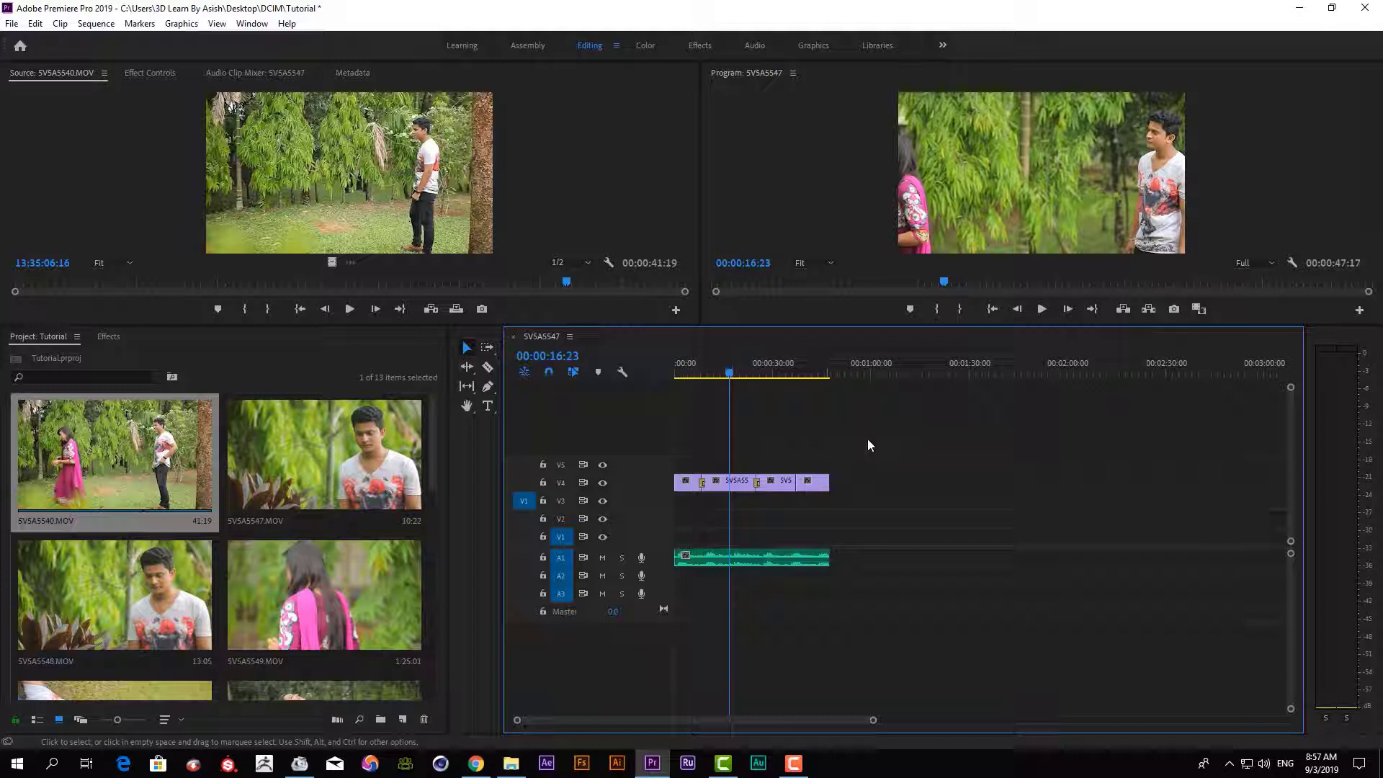
Step: Return the 5V5A5547 sequence playhead to 00:00:00:00
click(219, 371)
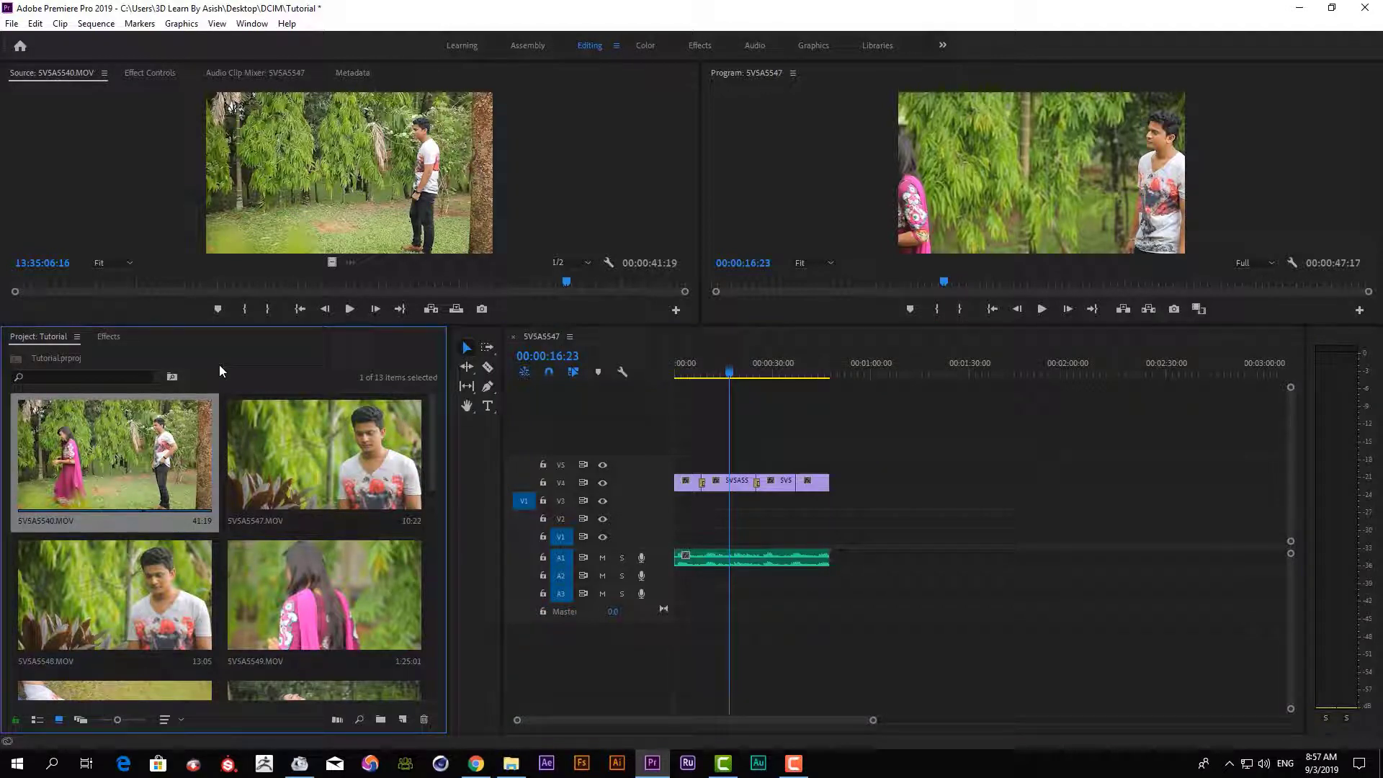
click(828, 447)
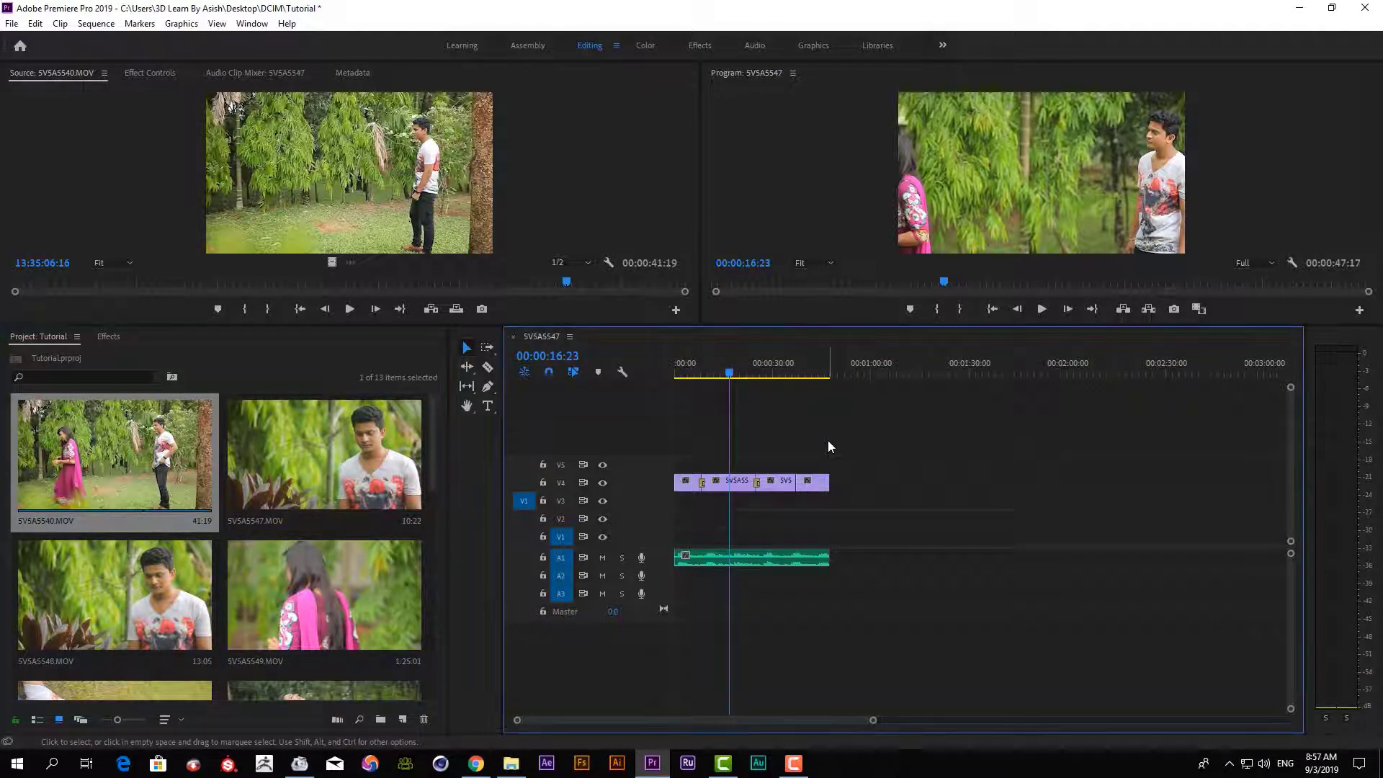
click(1002, 177)
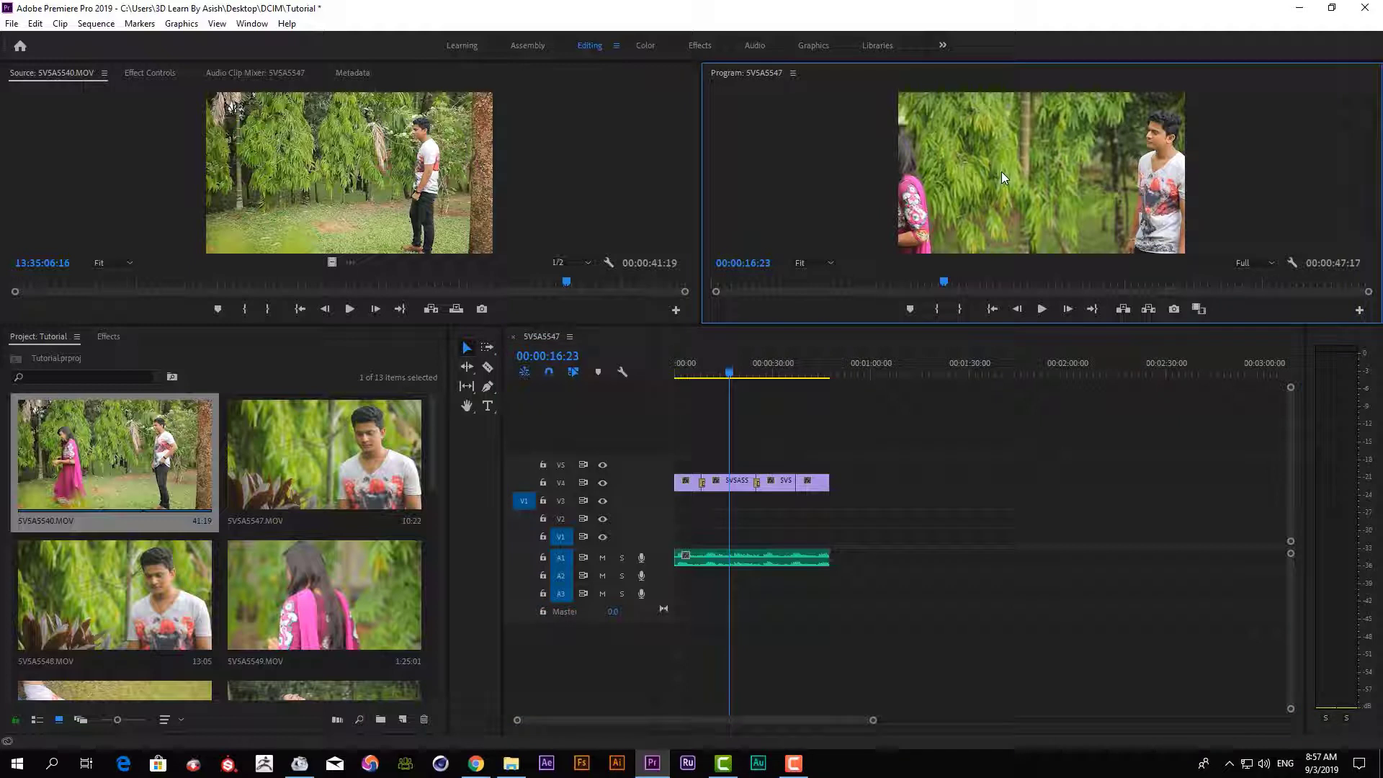
click(900, 404)
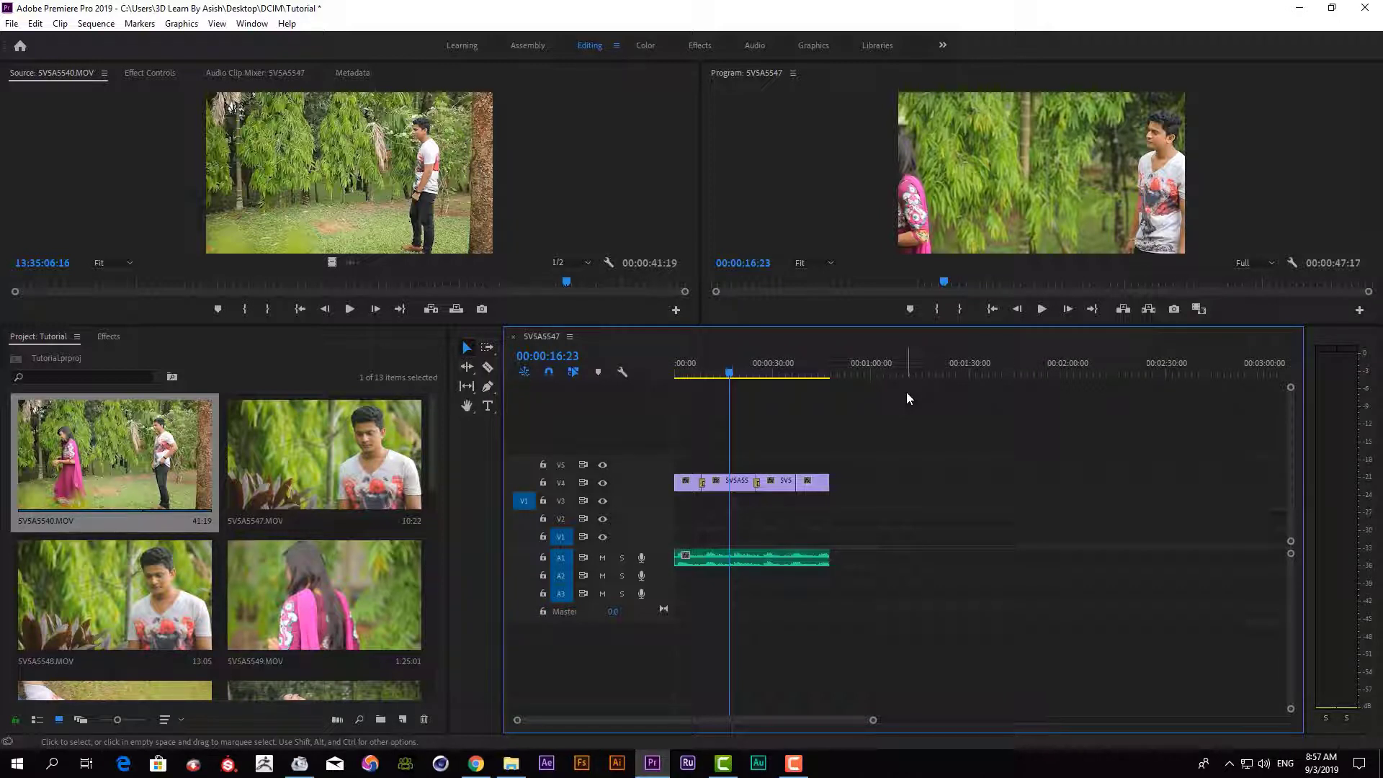
key(Home)
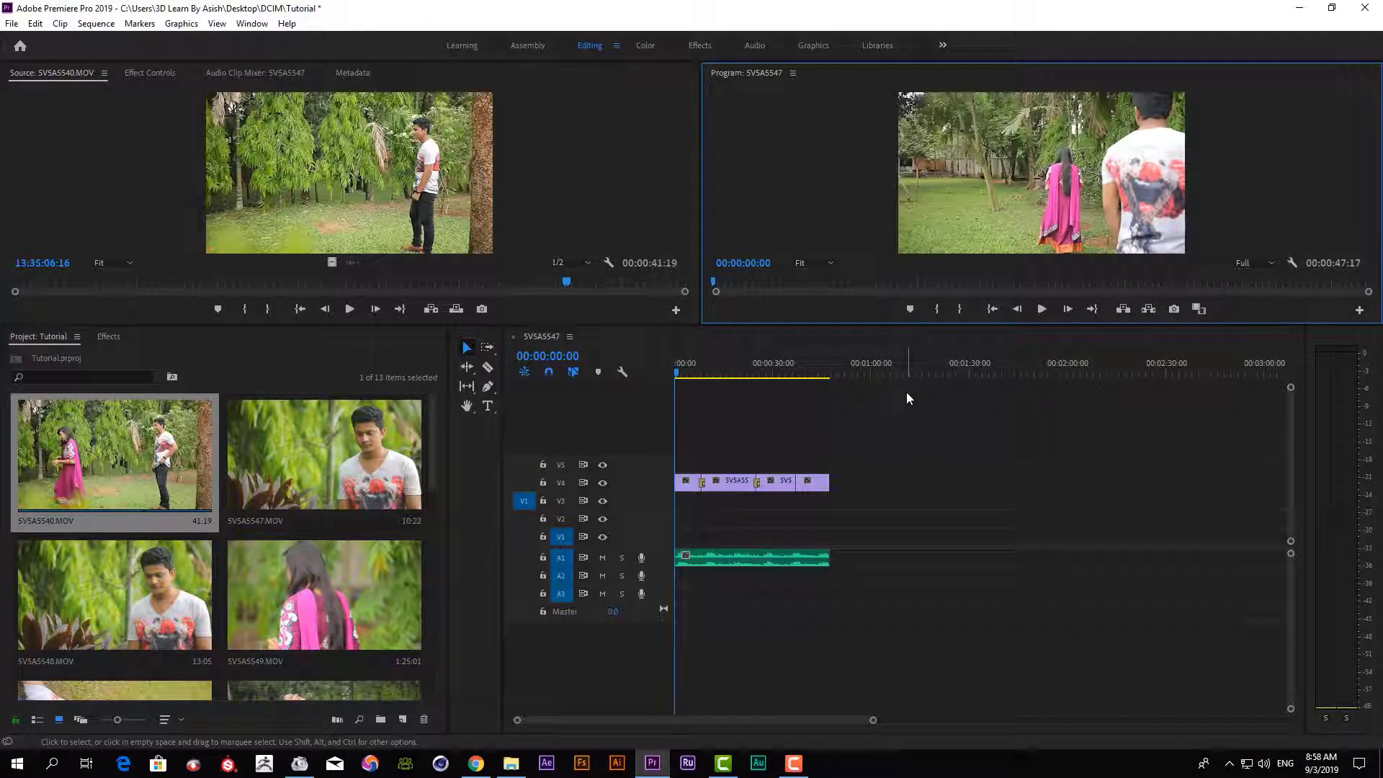
Step: Open Export Media with Source Scaling Scale To Fit and Format H.264
click(12, 23)
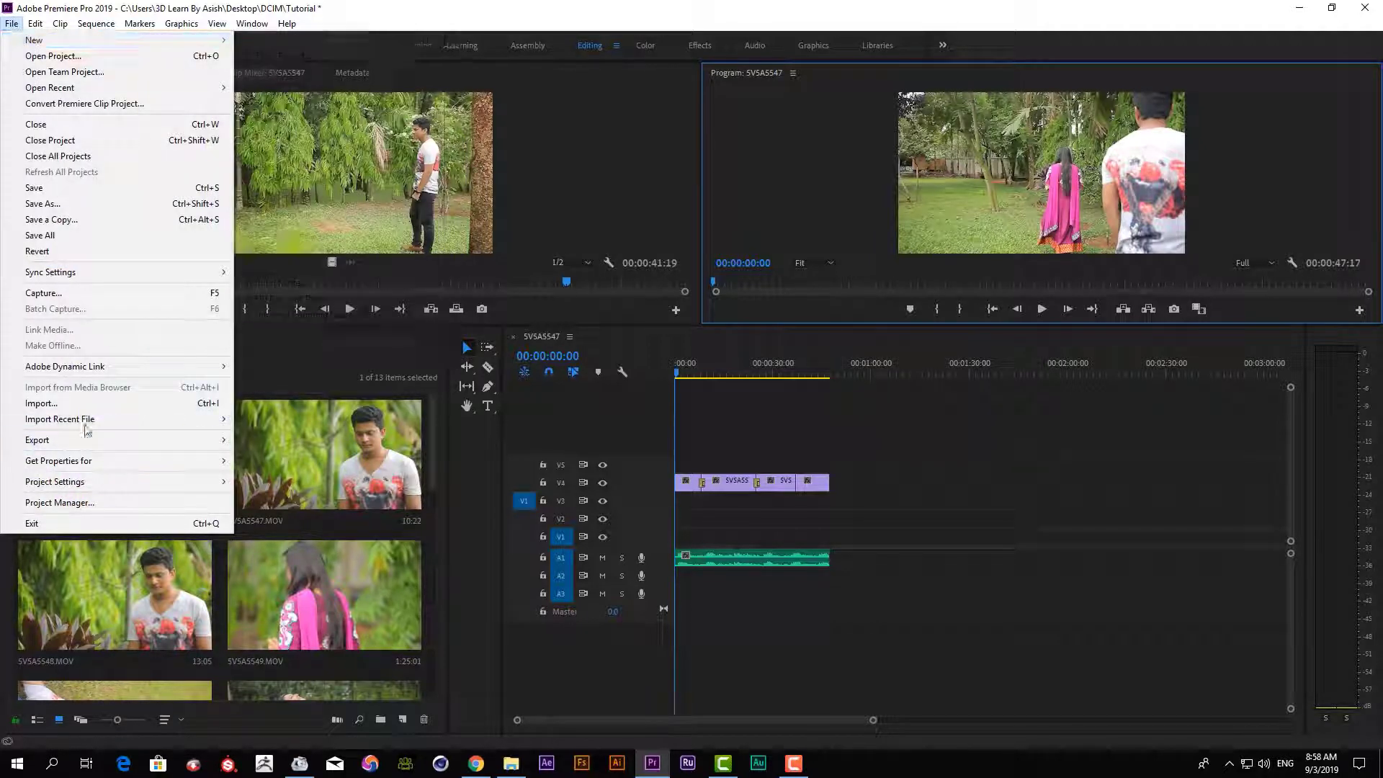
click(353, 440)
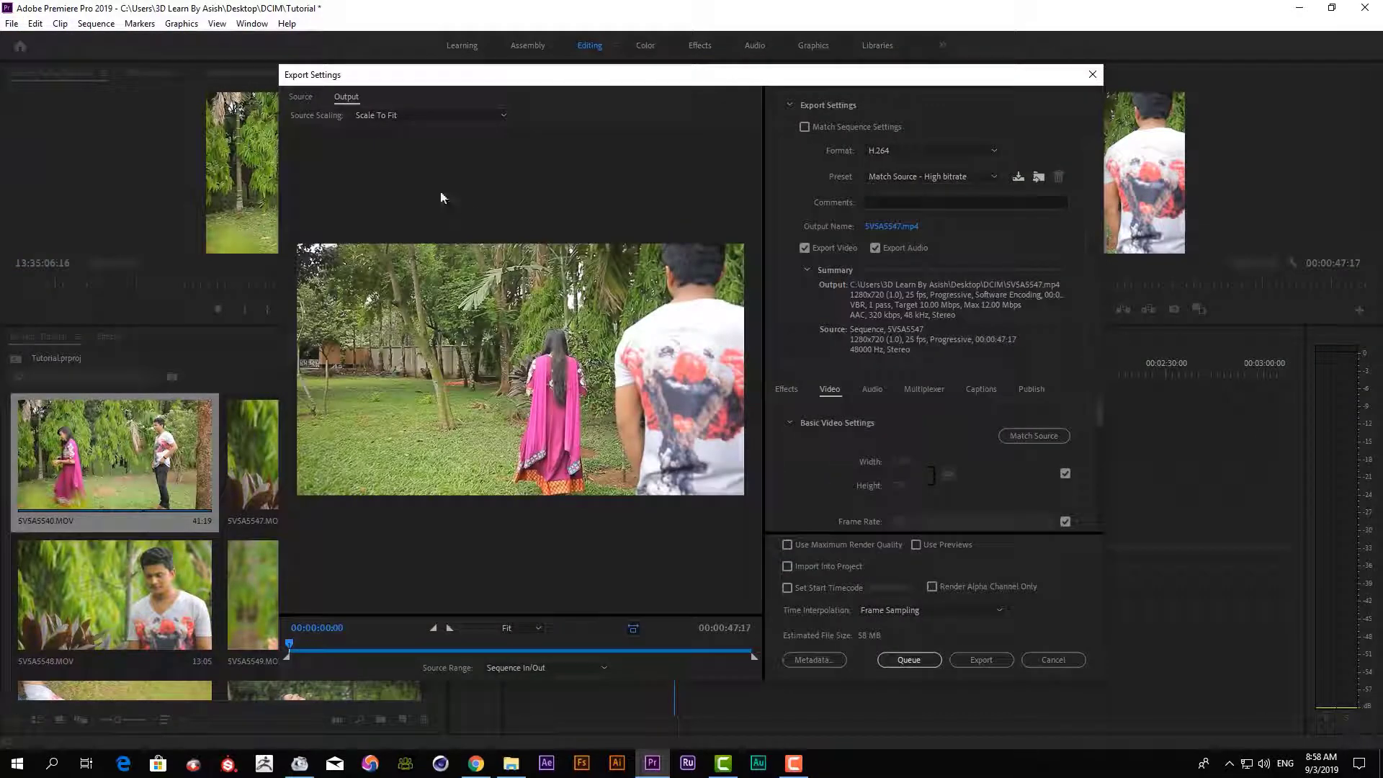
click(392, 115)
click(426, 147)
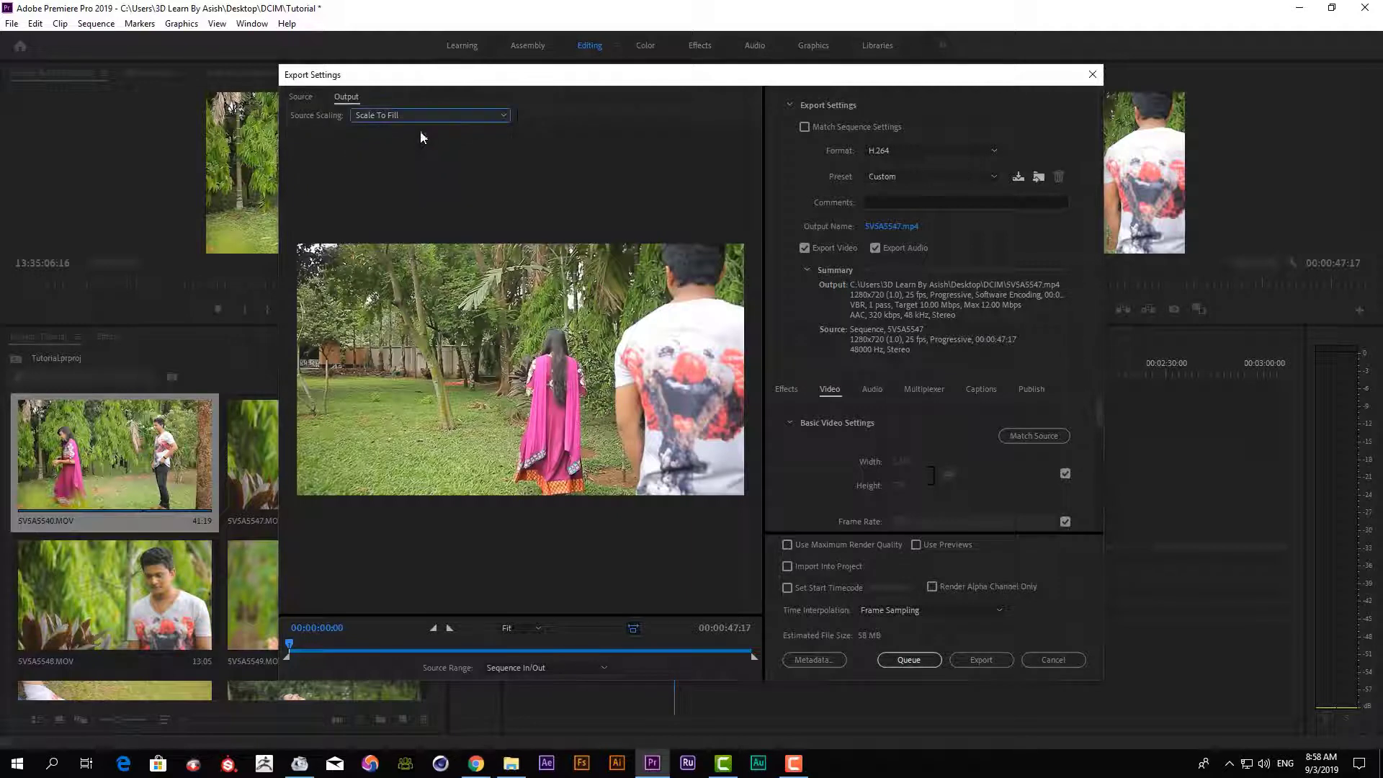
click(421, 115)
click(412, 163)
click(425, 120)
click(413, 134)
click(889, 150)
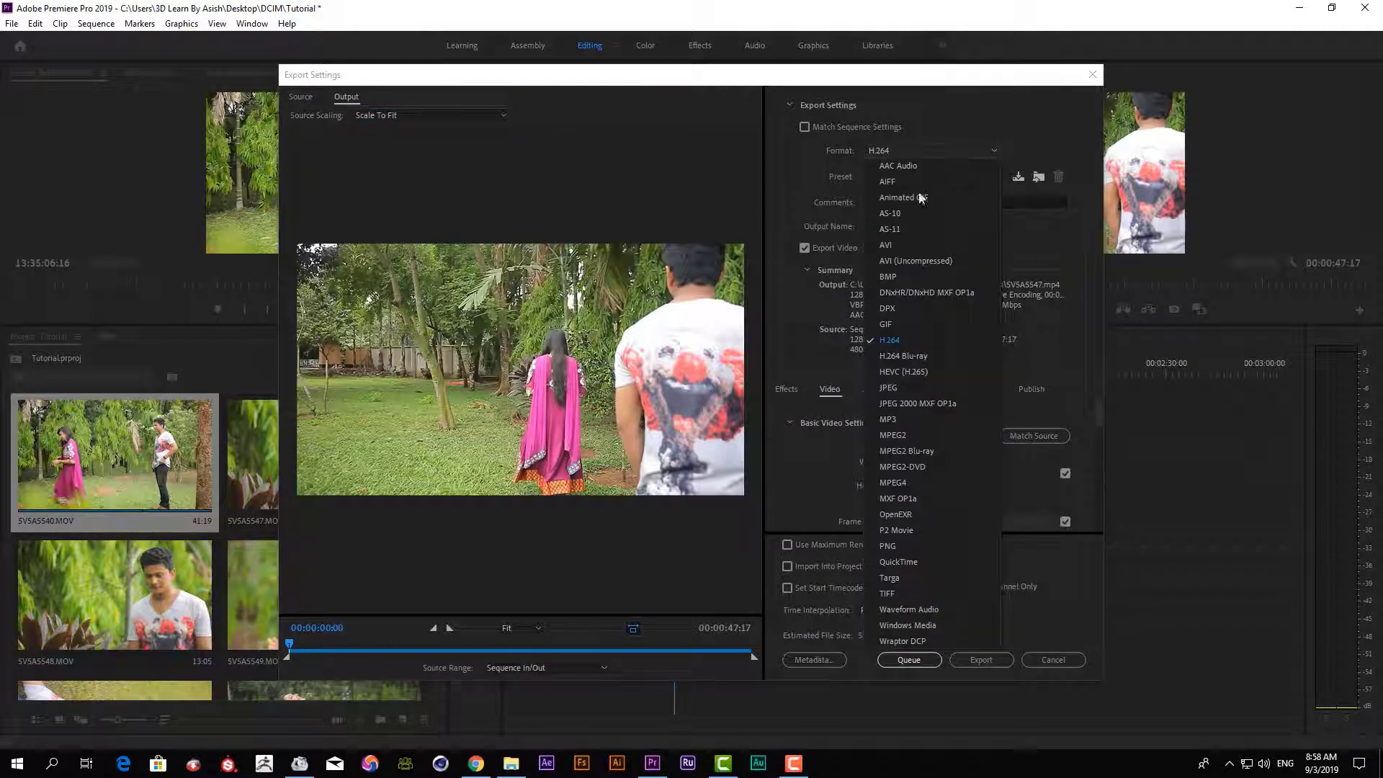
click(897, 343)
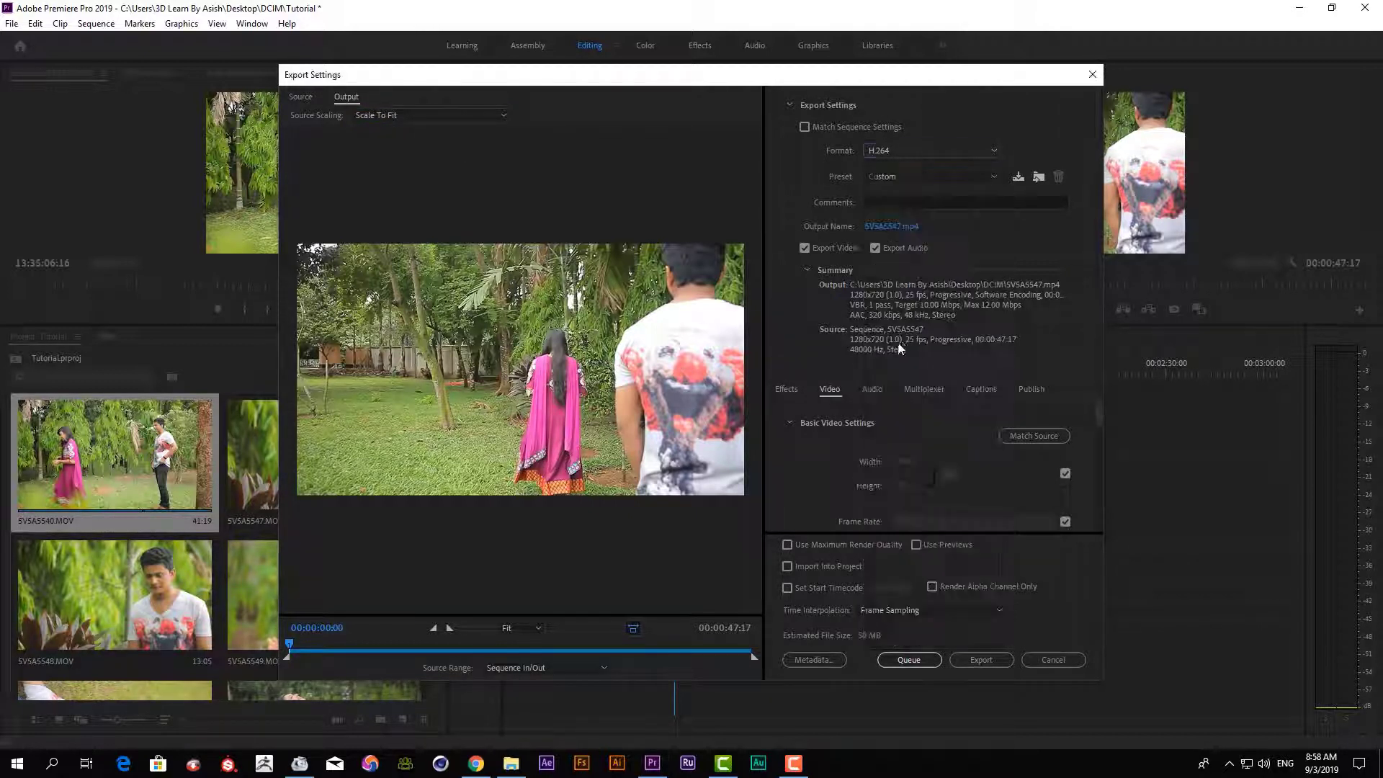
Step: Set the output file to Test.mp4 on the Desktop
click(896, 227)
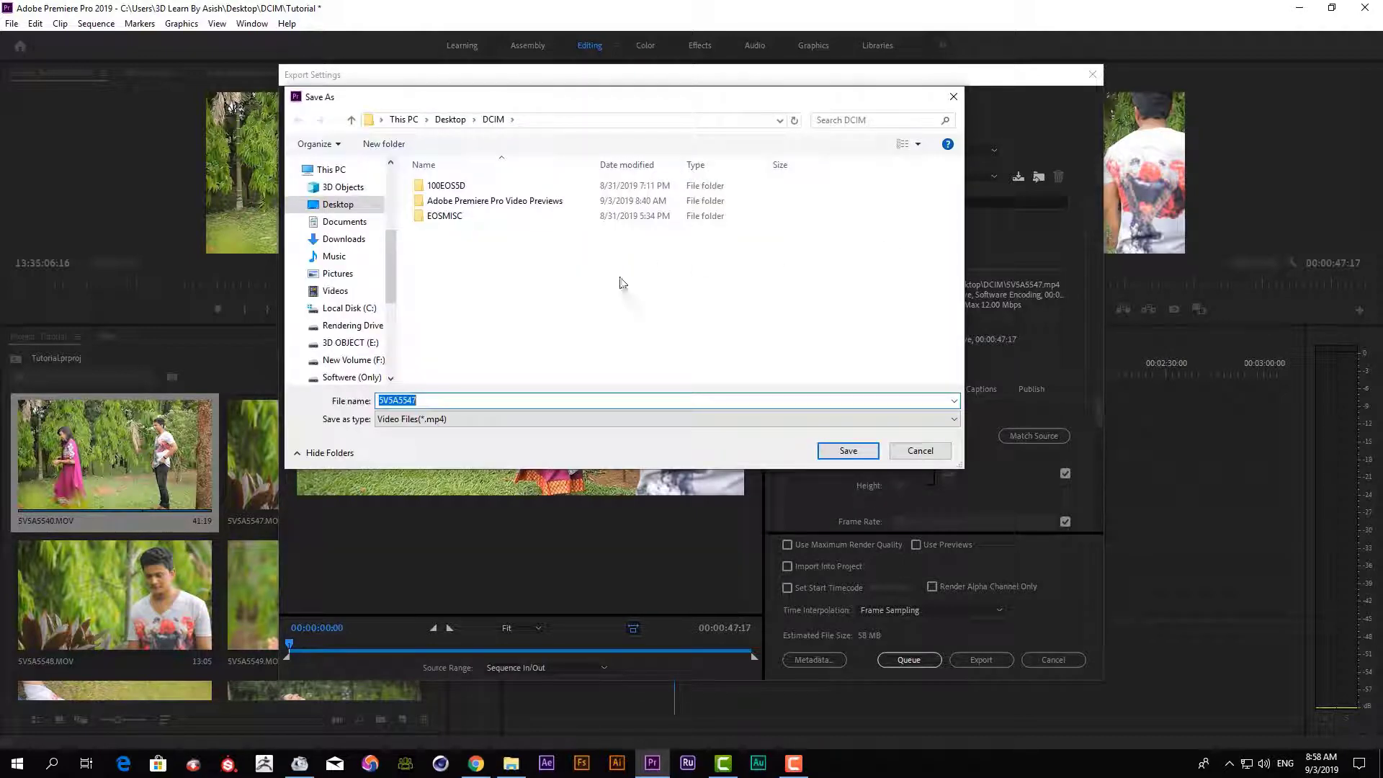
click(333, 204)
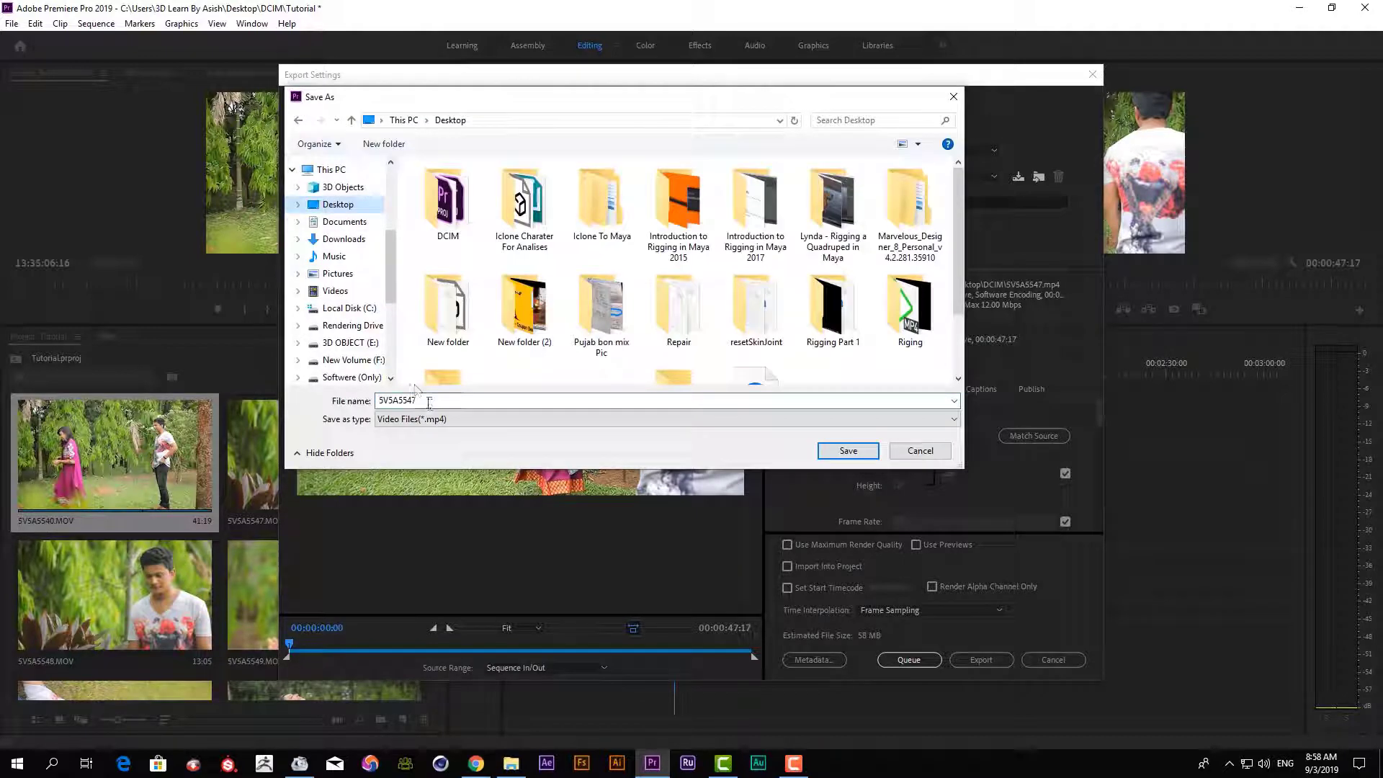
double_click(428, 402)
text(T)
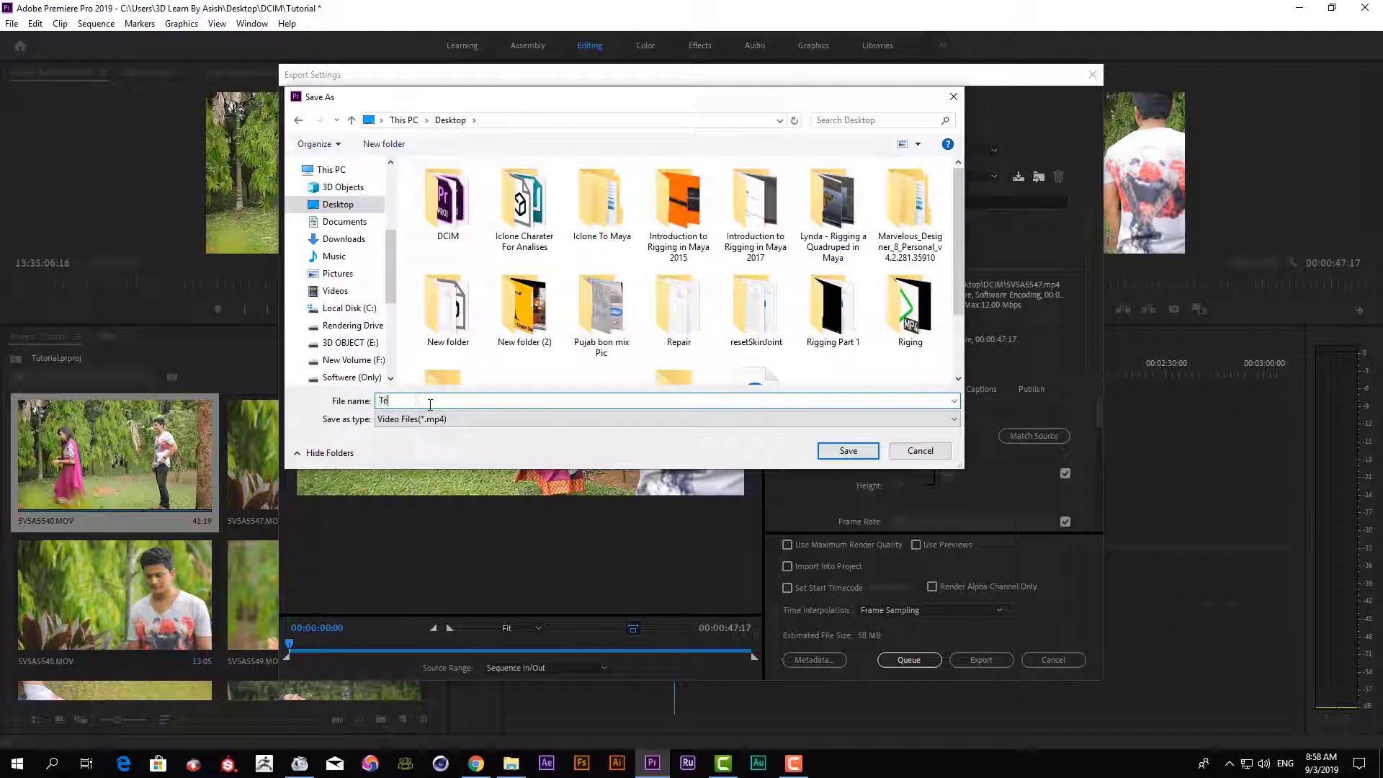
text(est)
click(842, 452)
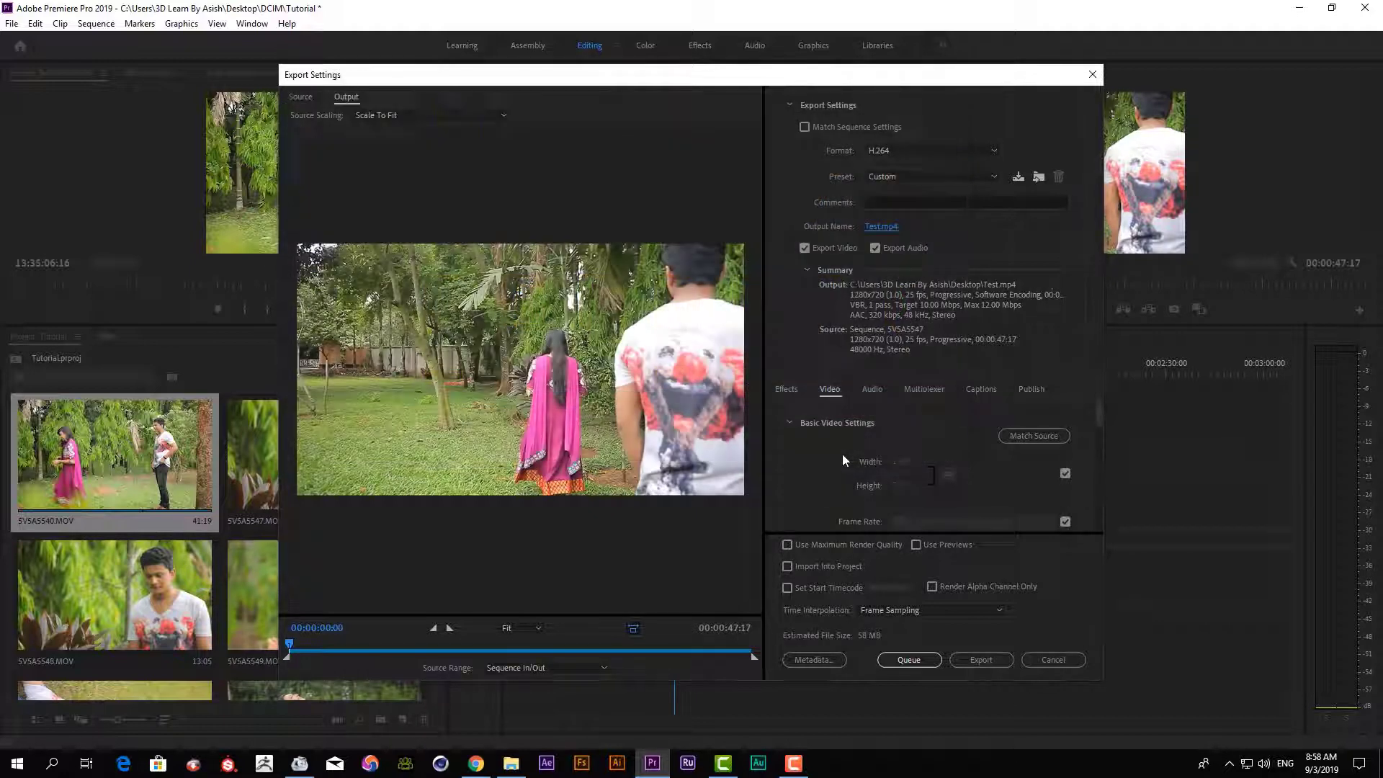
Step: Export Test.mp4 with the YouTube 1080p Full HD preset, then close Premiere, saving Tutorial.prproj
click(918, 174)
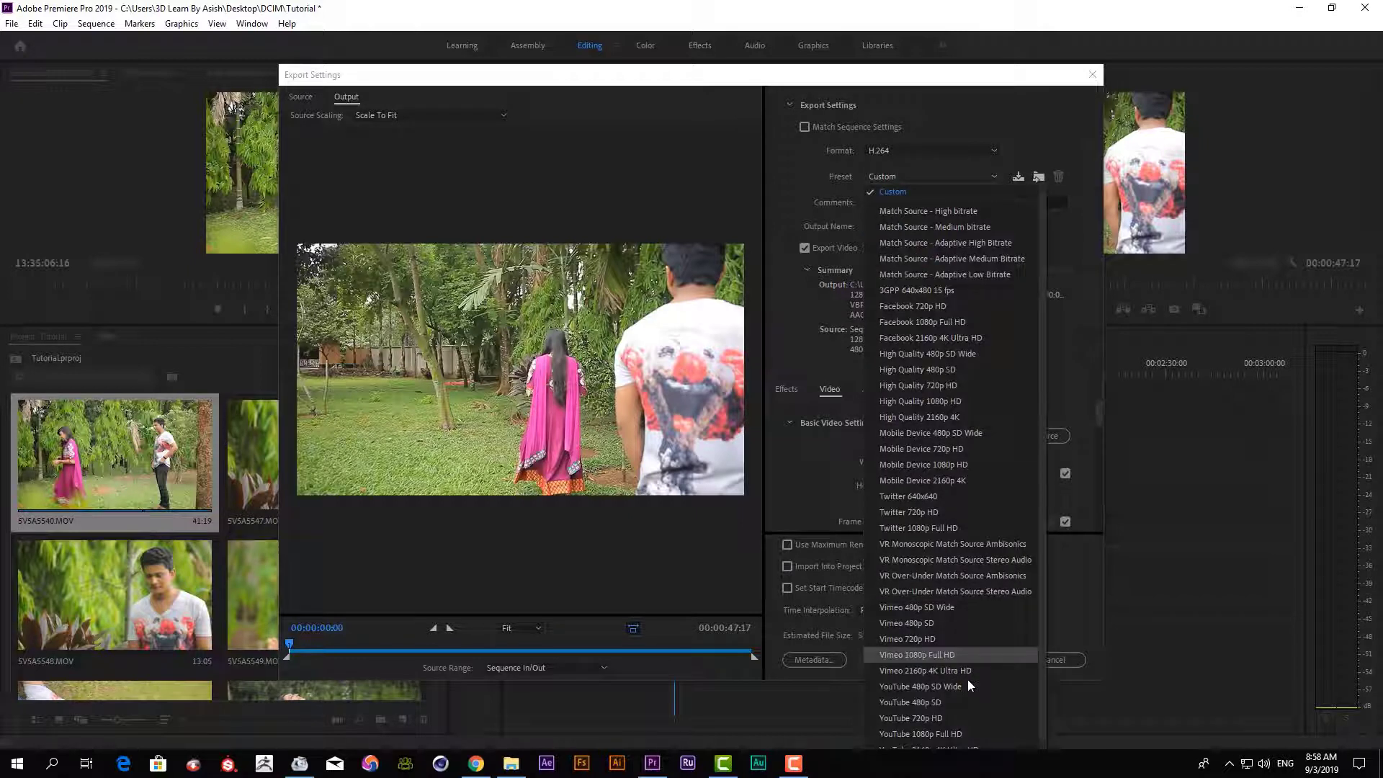
scroll(957, 652, down, 1)
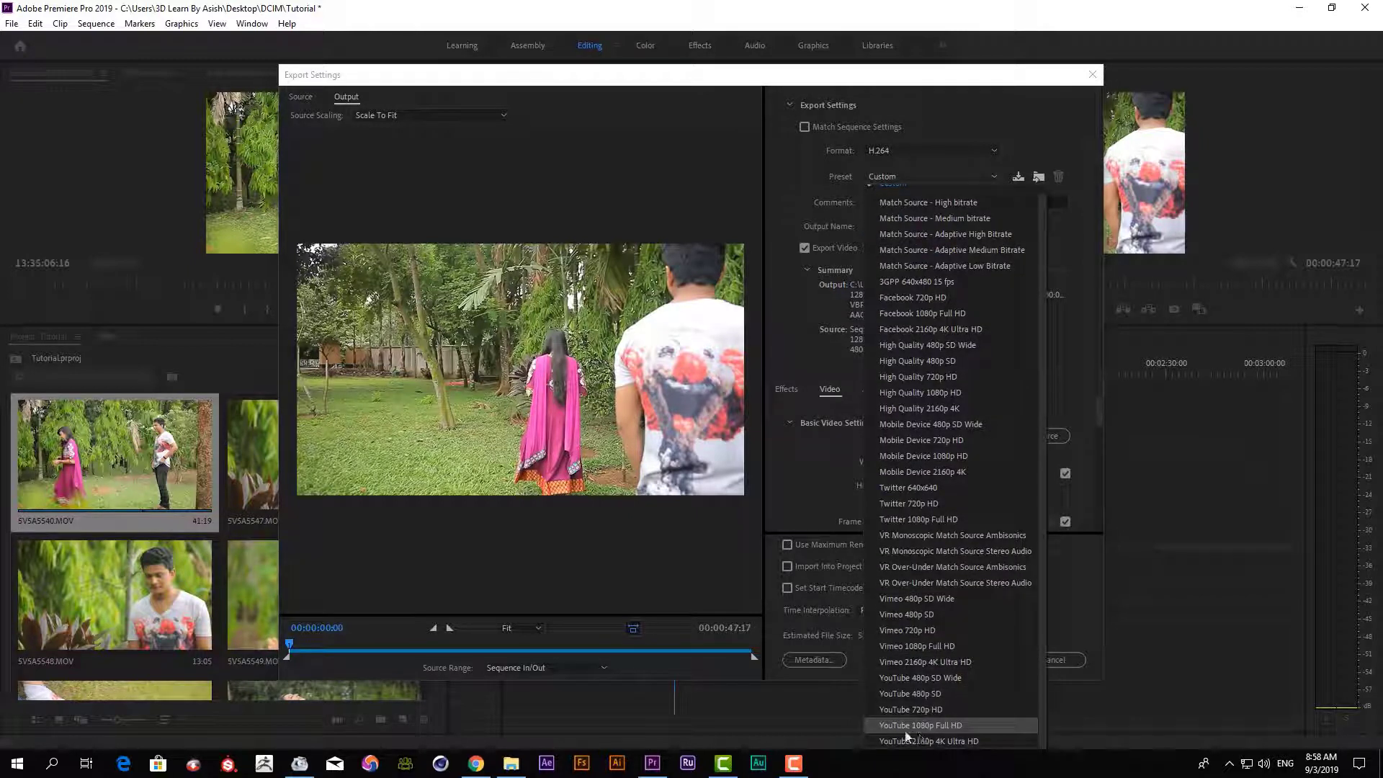
click(933, 728)
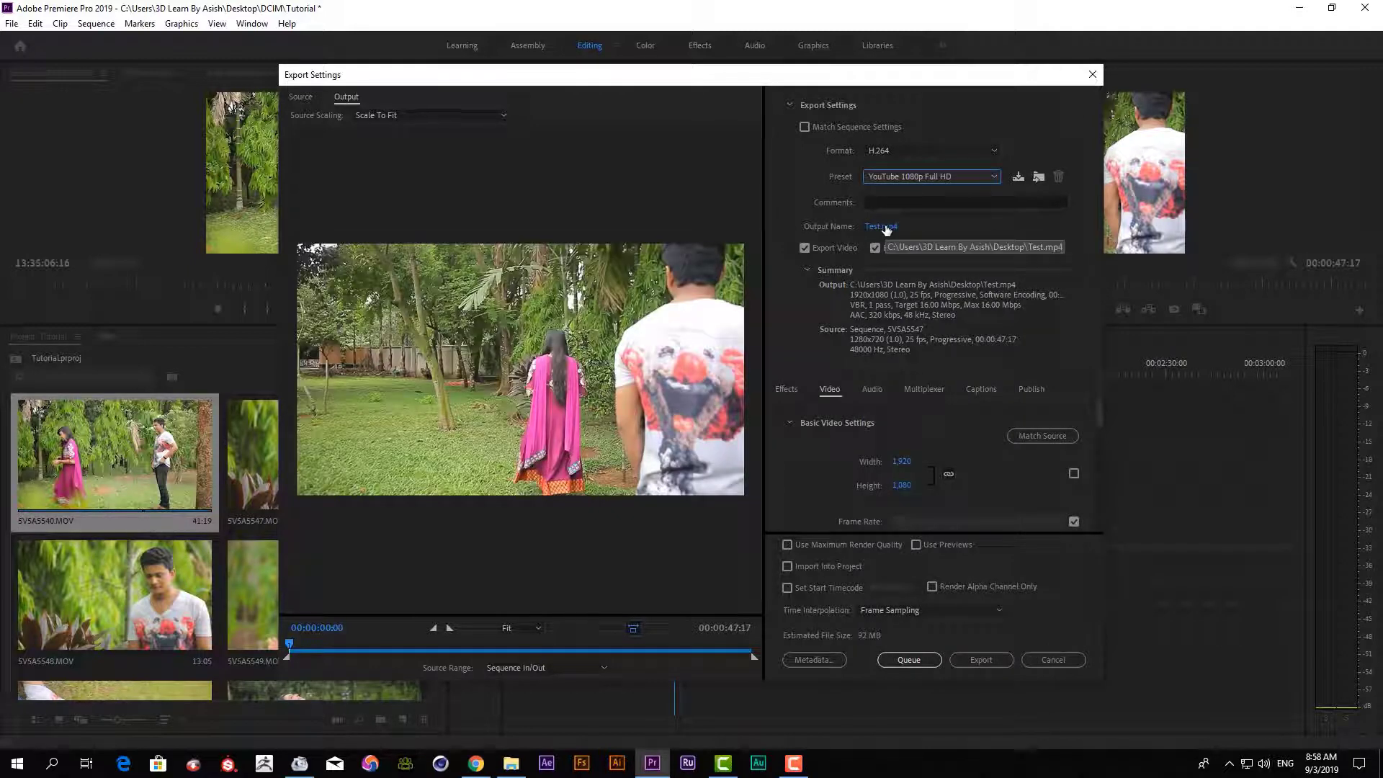
click(982, 661)
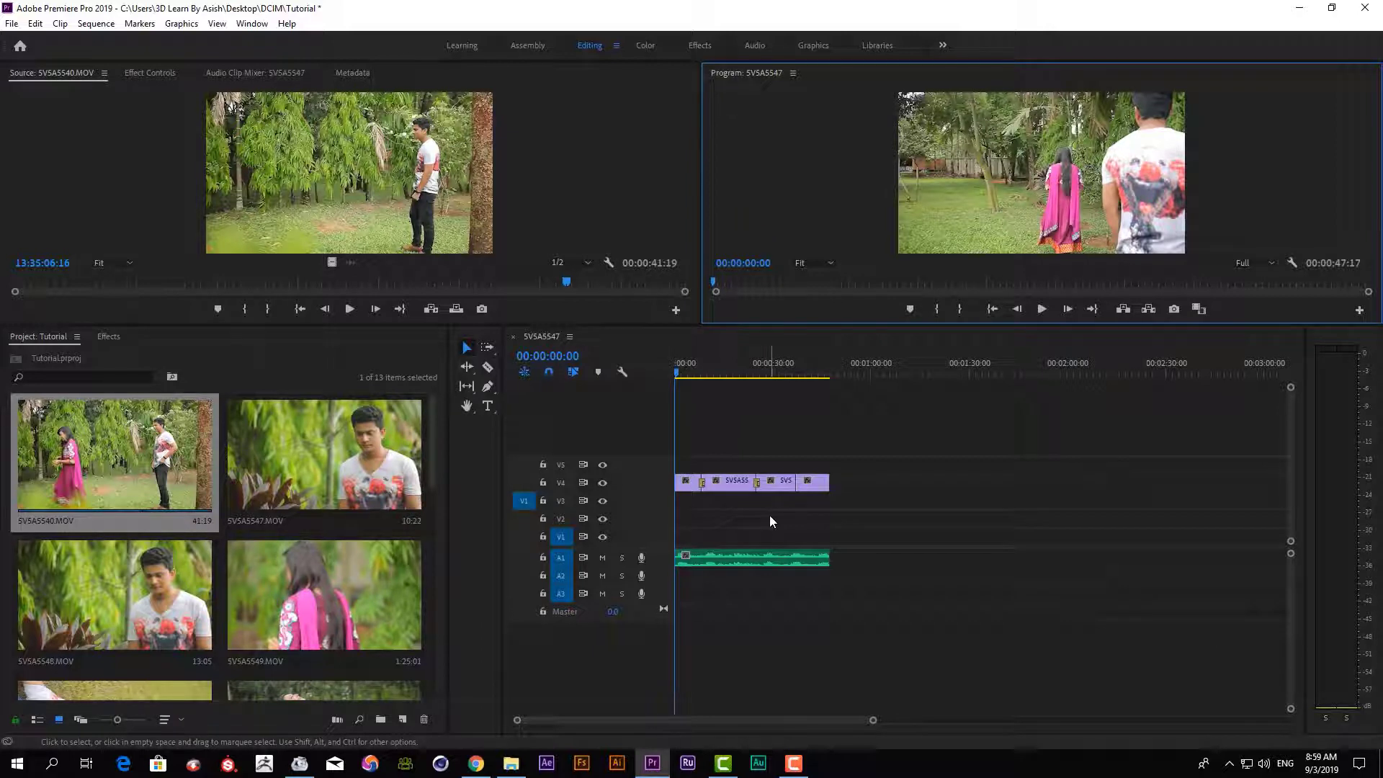
click(1364, 8)
click(627, 394)
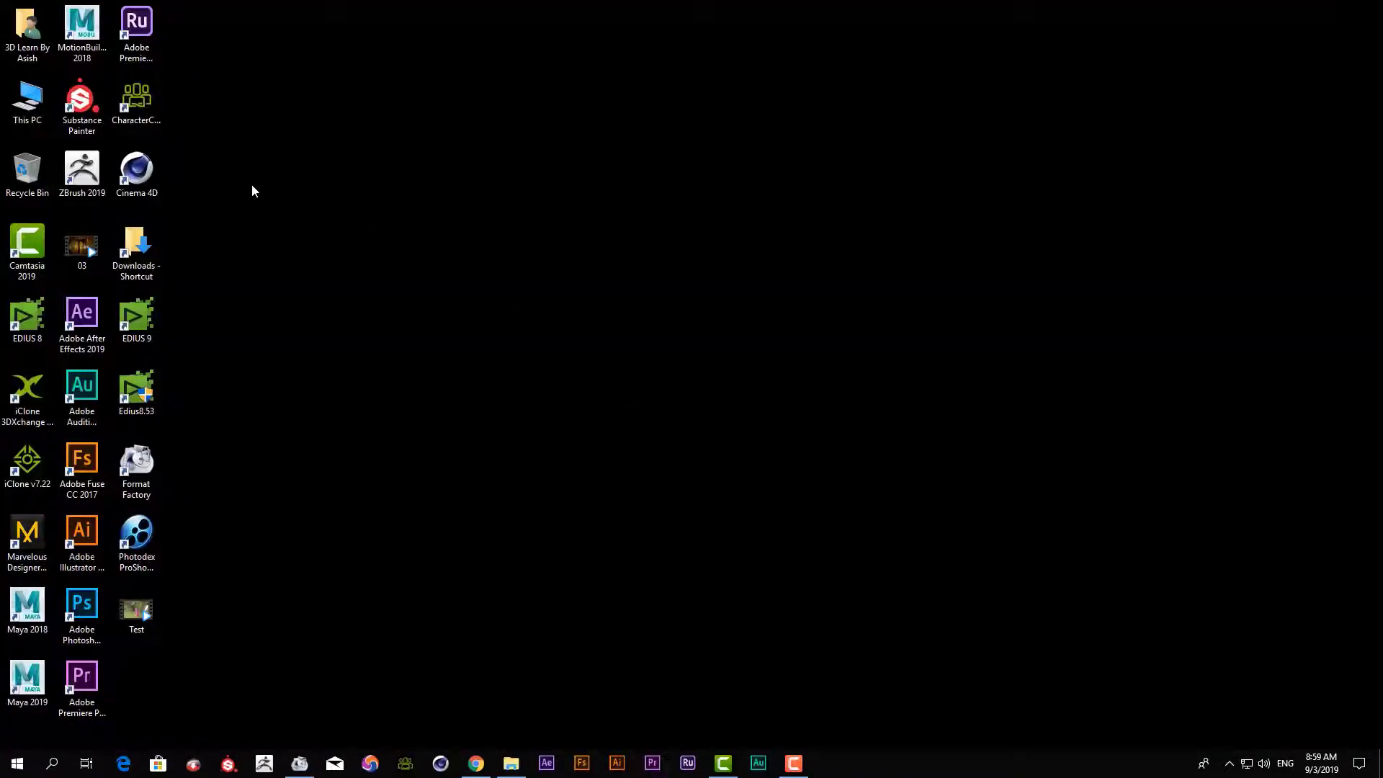
right_click(243, 186)
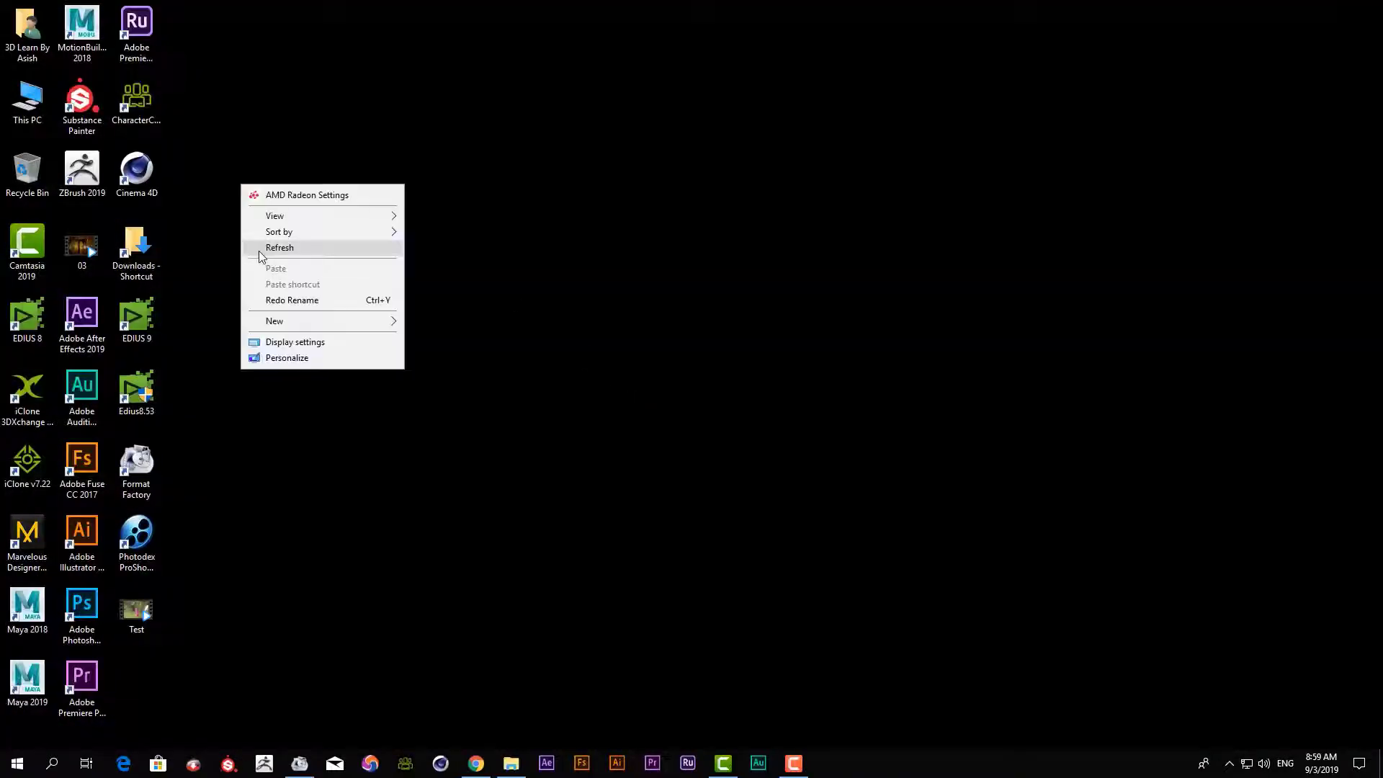
click(259, 248)
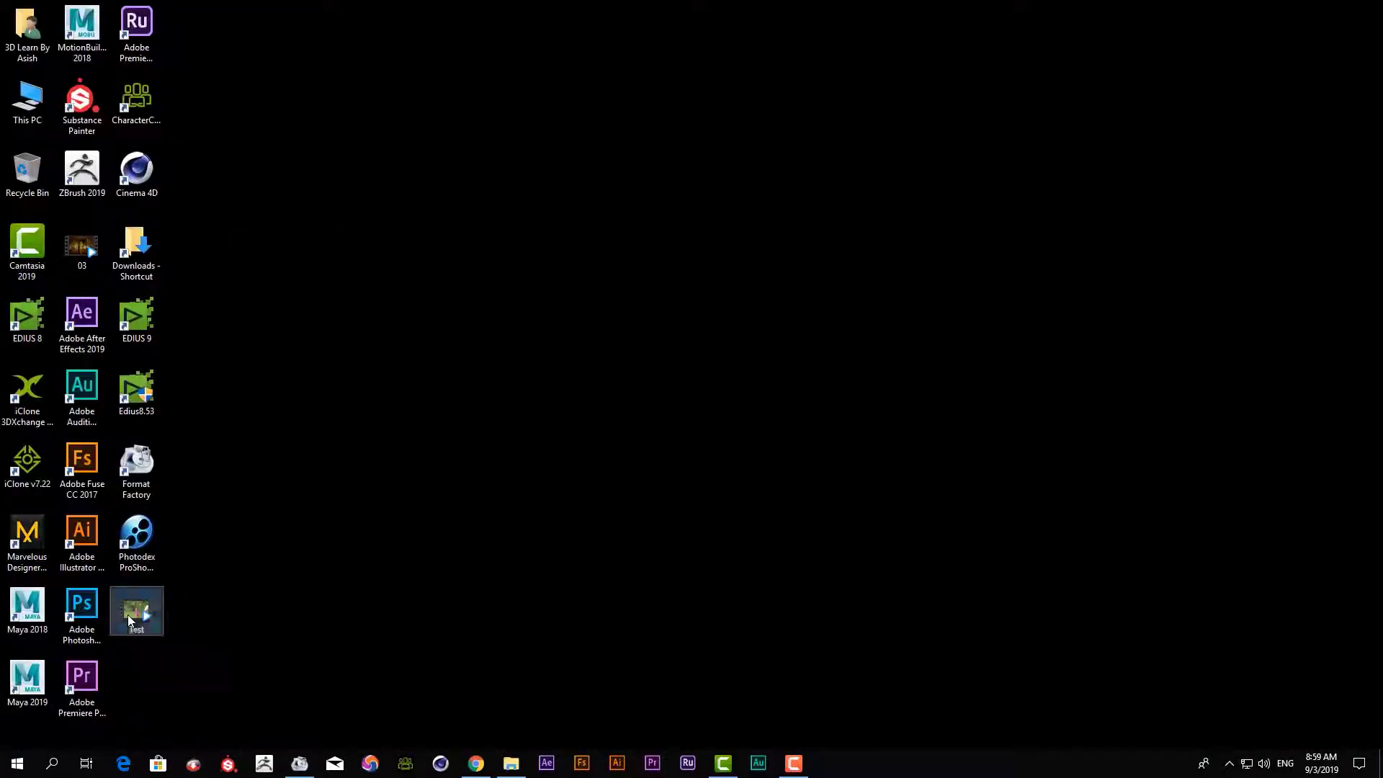
double_click(127, 615)
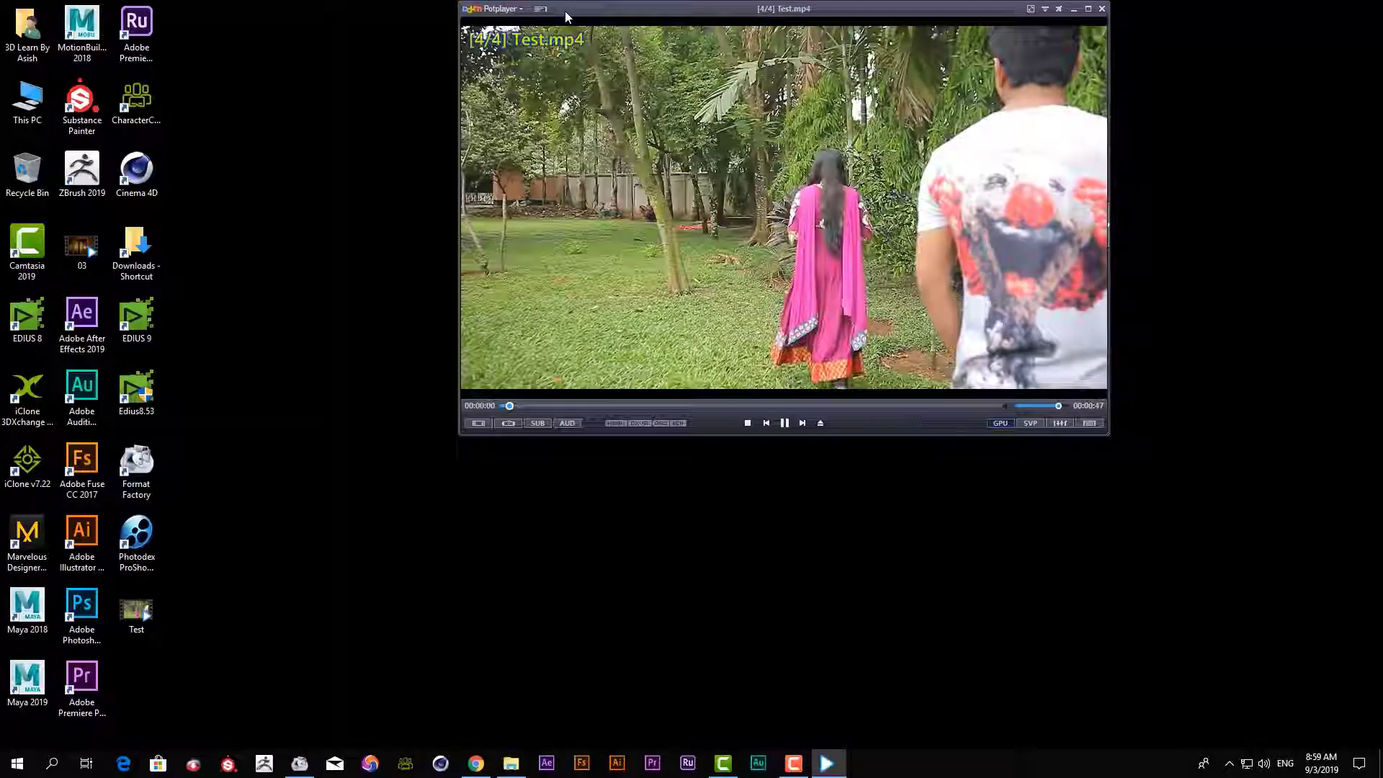
double_click(565, 11)
scroll(721, 292, up, 1)
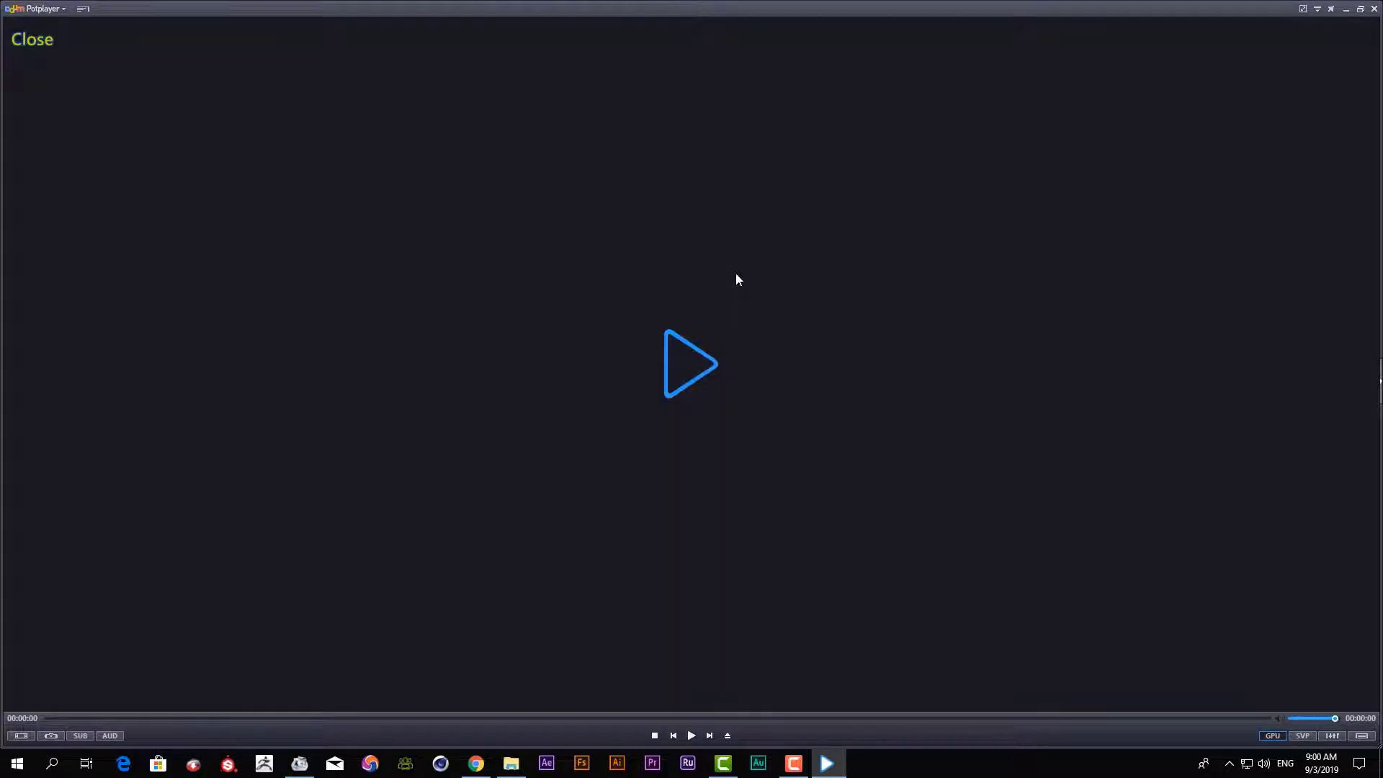
click(1373, 9)
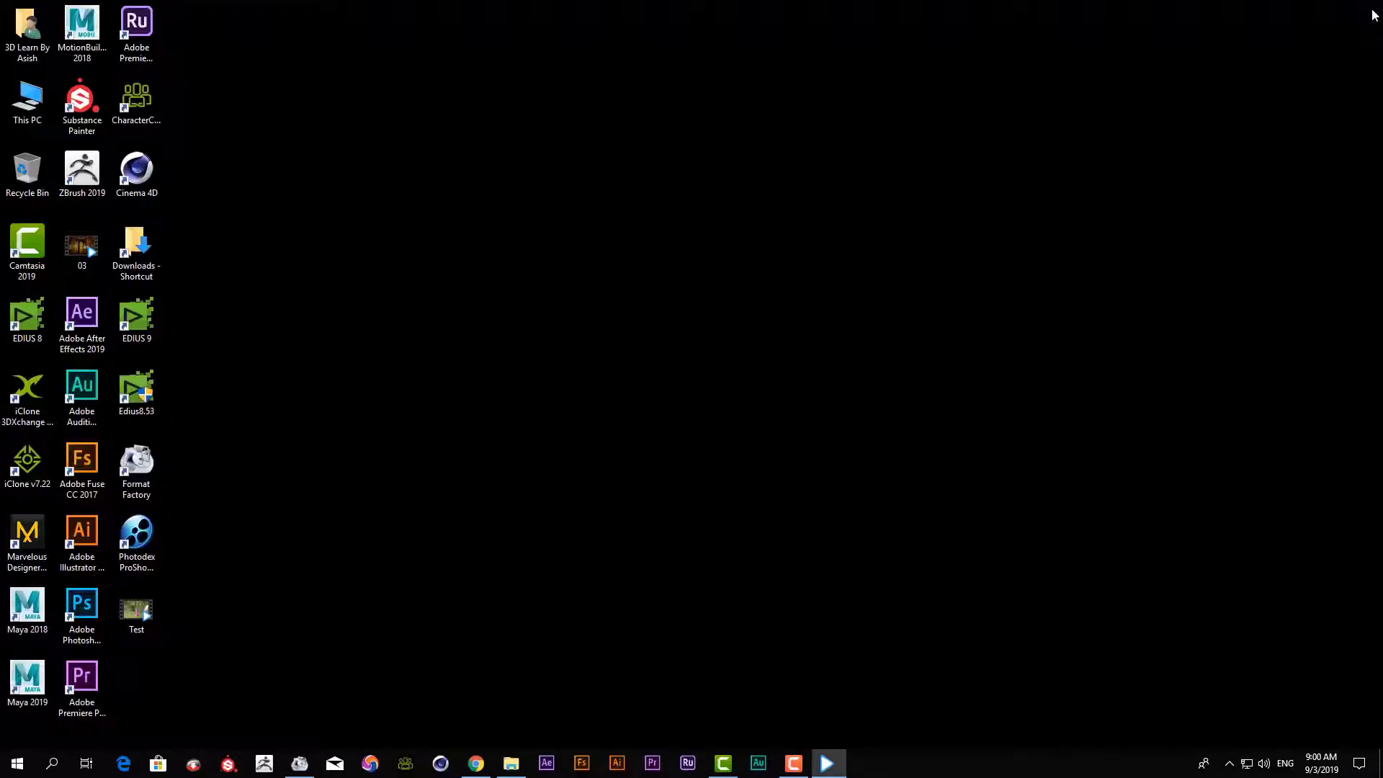
right_click(714, 100)
click(785, 155)
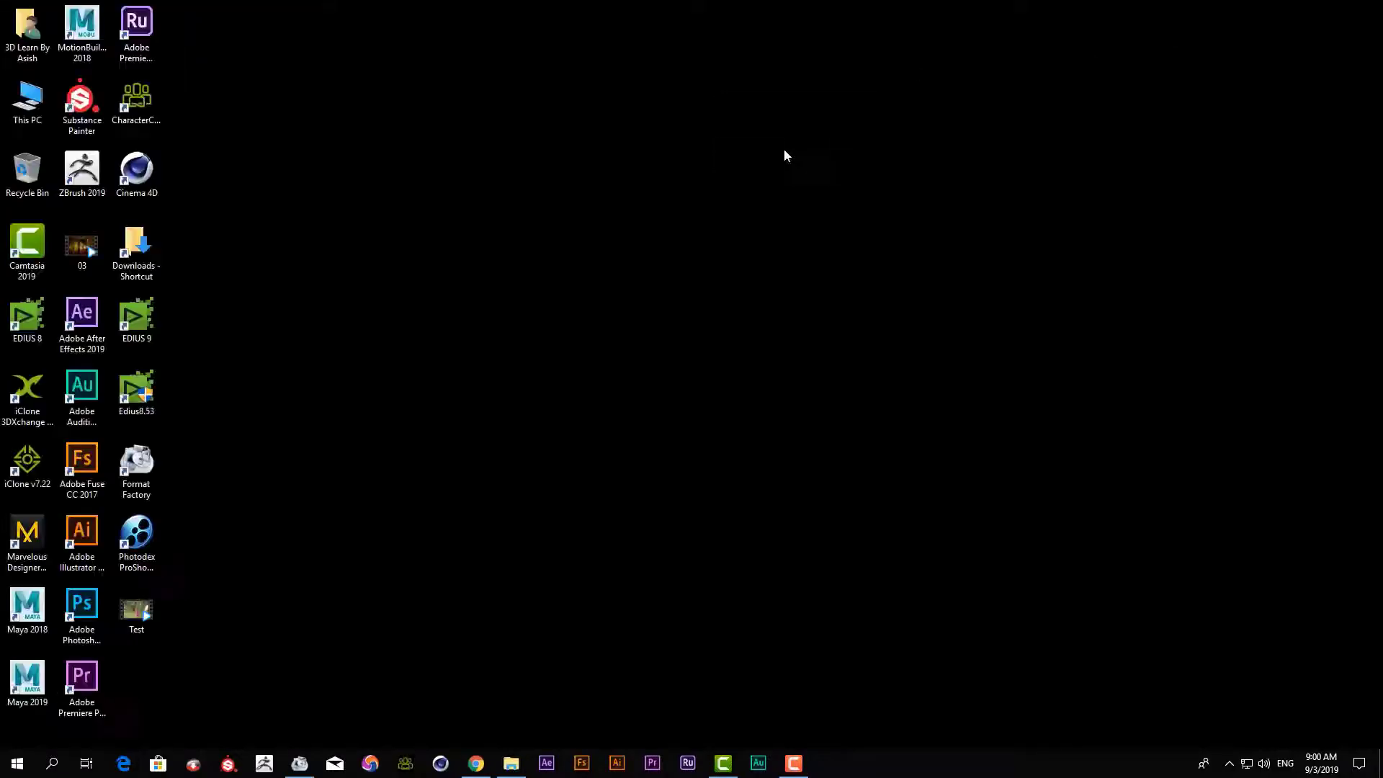